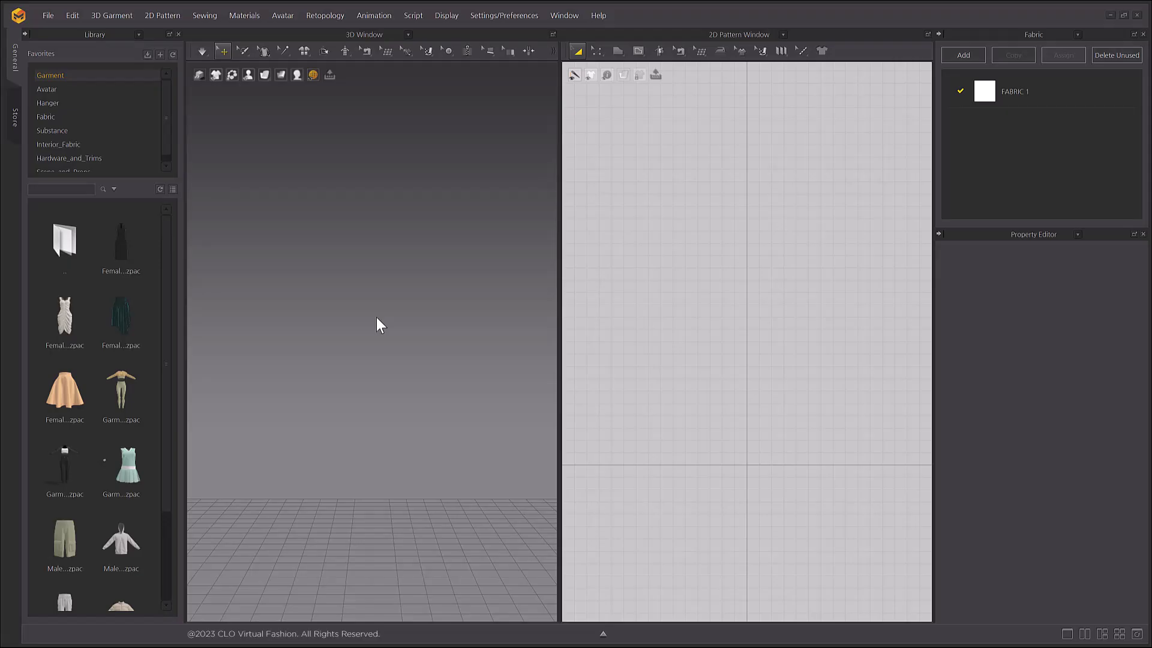
Turn the floating Property Editor into the Omniverse Connector panel and dock it with the Library
left_click(1134, 234)
left_click(611, 134)
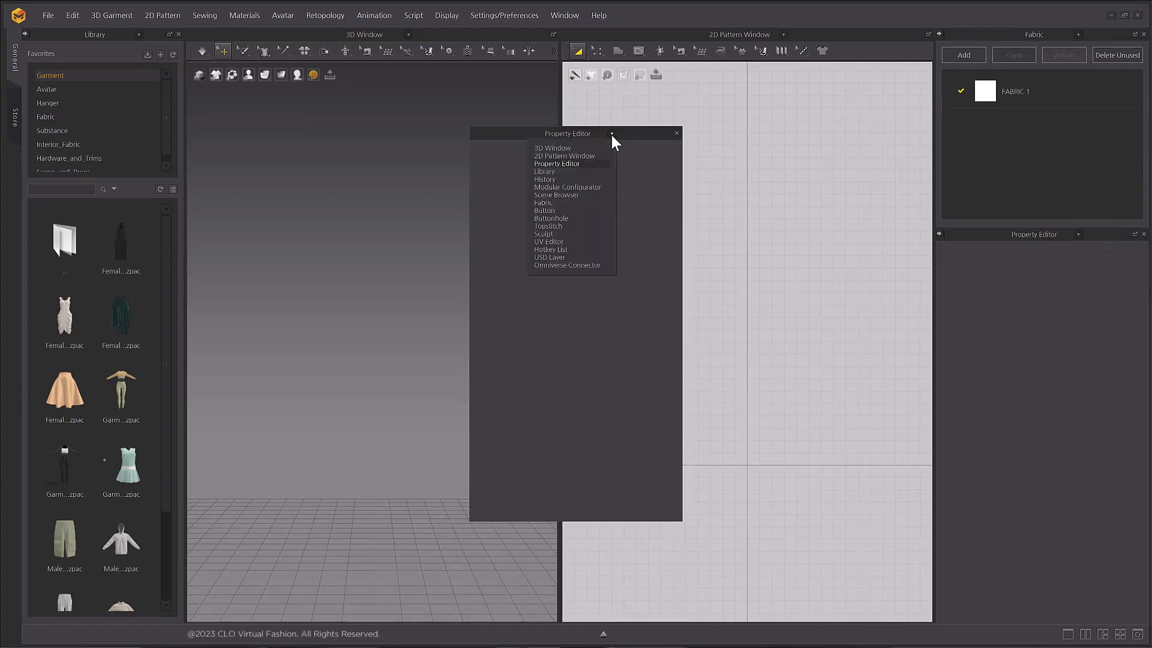
left_click(610, 266)
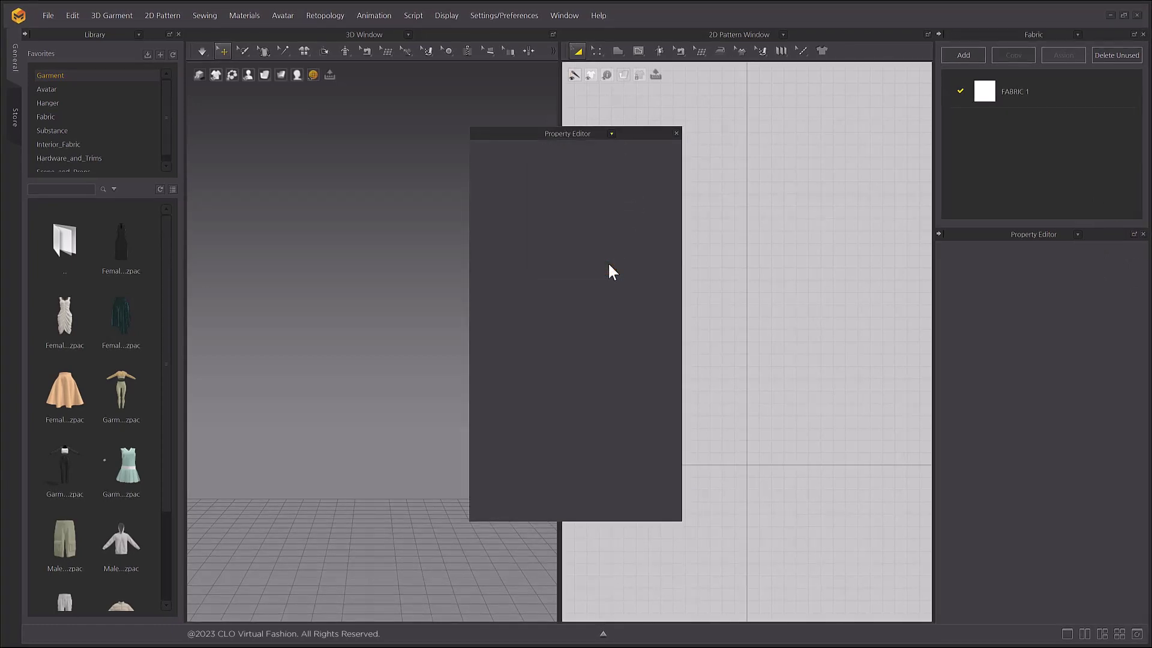
left_click_drag(502, 139, 139, 252)
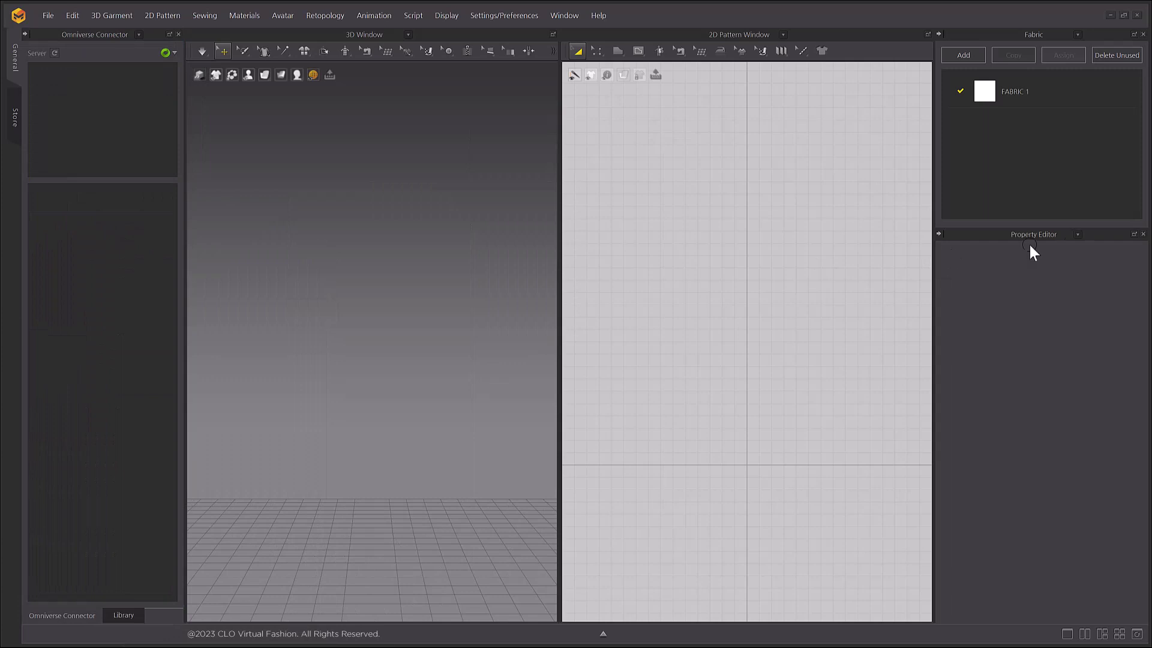
Turn the Property Editor into the USD Layer panel and dock it with Fabric
left_click(1134, 235)
left_click(612, 133)
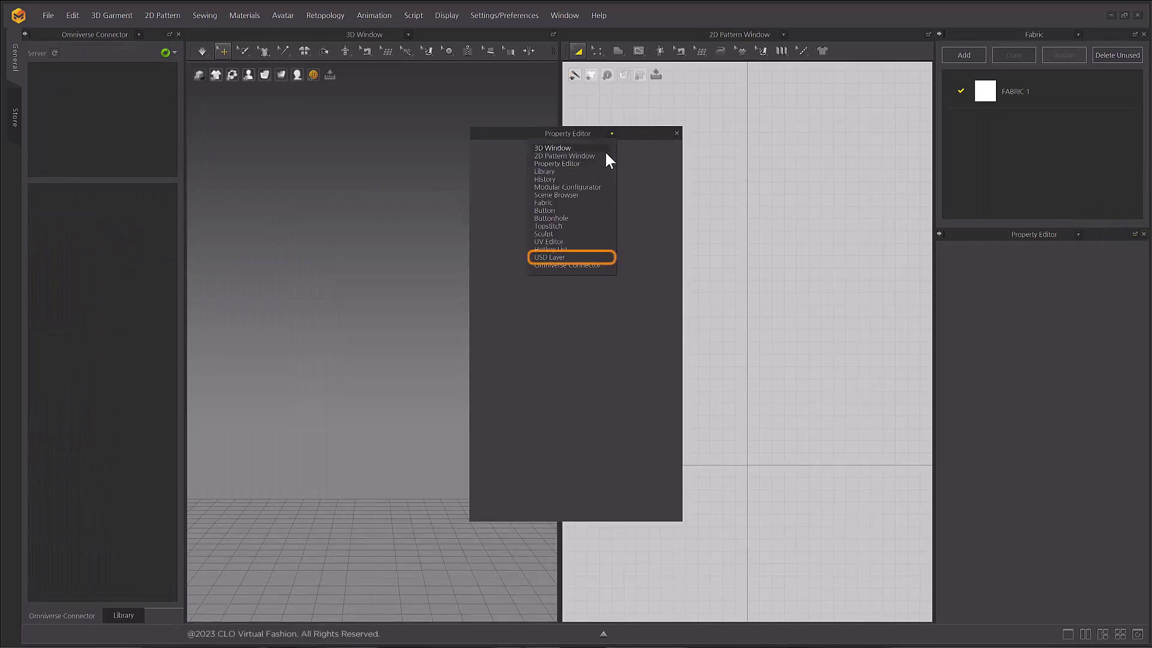
left_click(589, 257)
left_click_drag(514, 133, 953, 76)
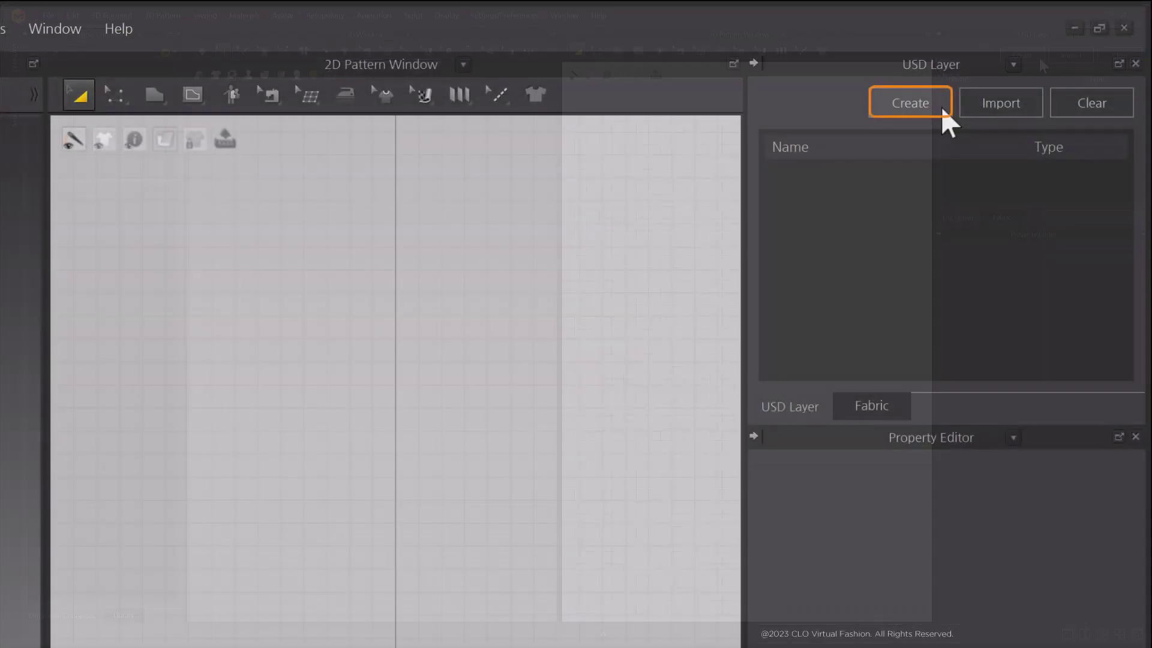
Create a USD folder on the Desktop and save the first layer as USD_01
left_click(942, 107)
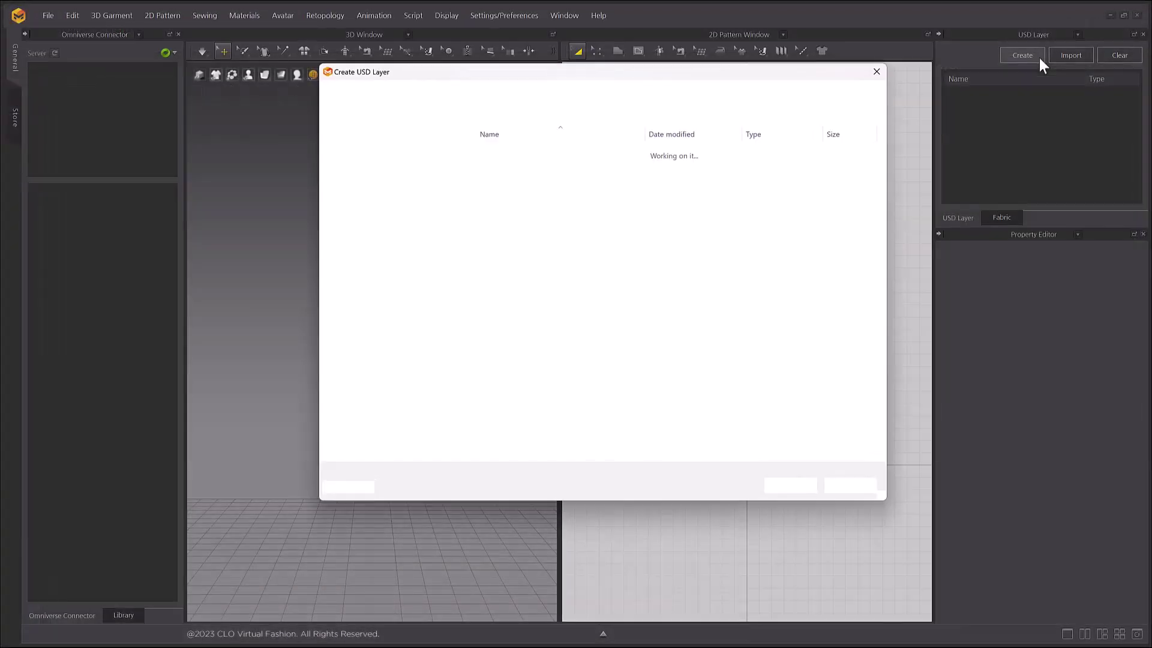
right_click(534, 212)
left_click(543, 218)
type("USD")
key("Return")
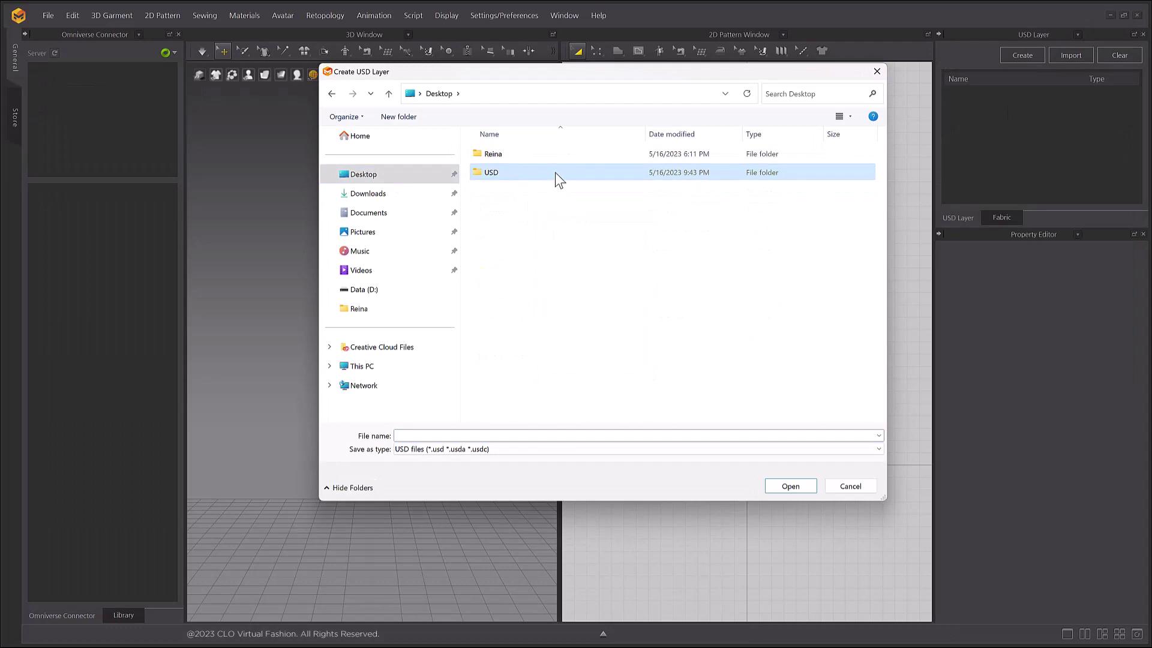
double_click(556, 173)
left_click(488, 437)
type("USD_01")
key("Return")
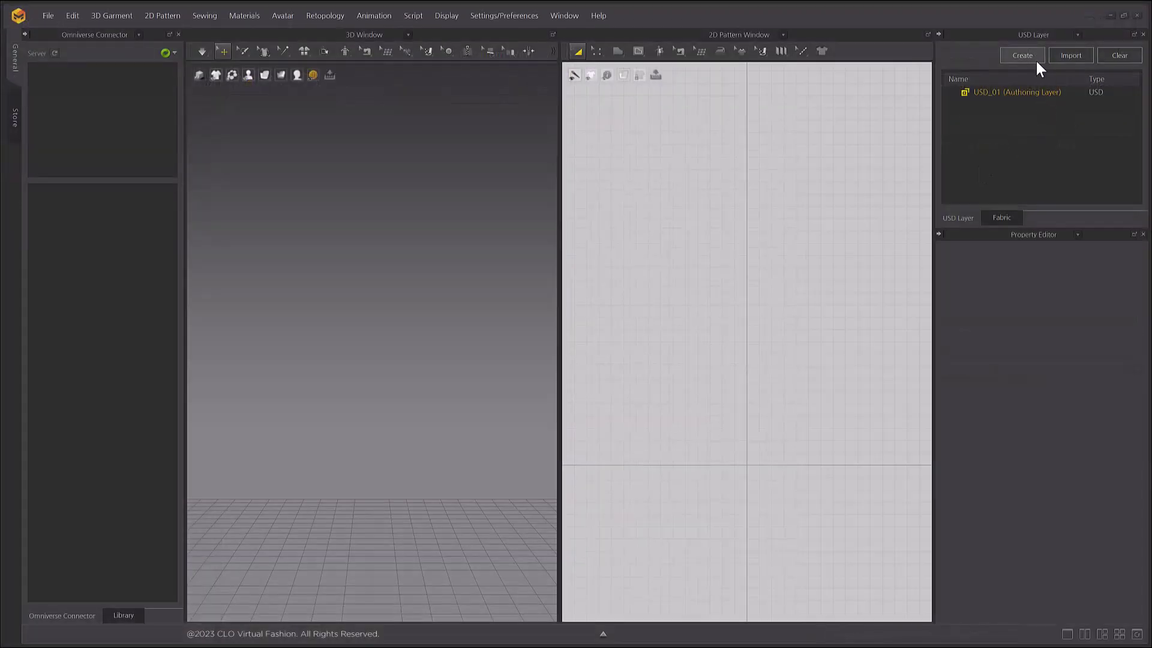
Add layers USD_02 and USD_03, then switch the authoring layer to USD_01 and back to USD_03
left_click(961, 87)
type("USD_02")
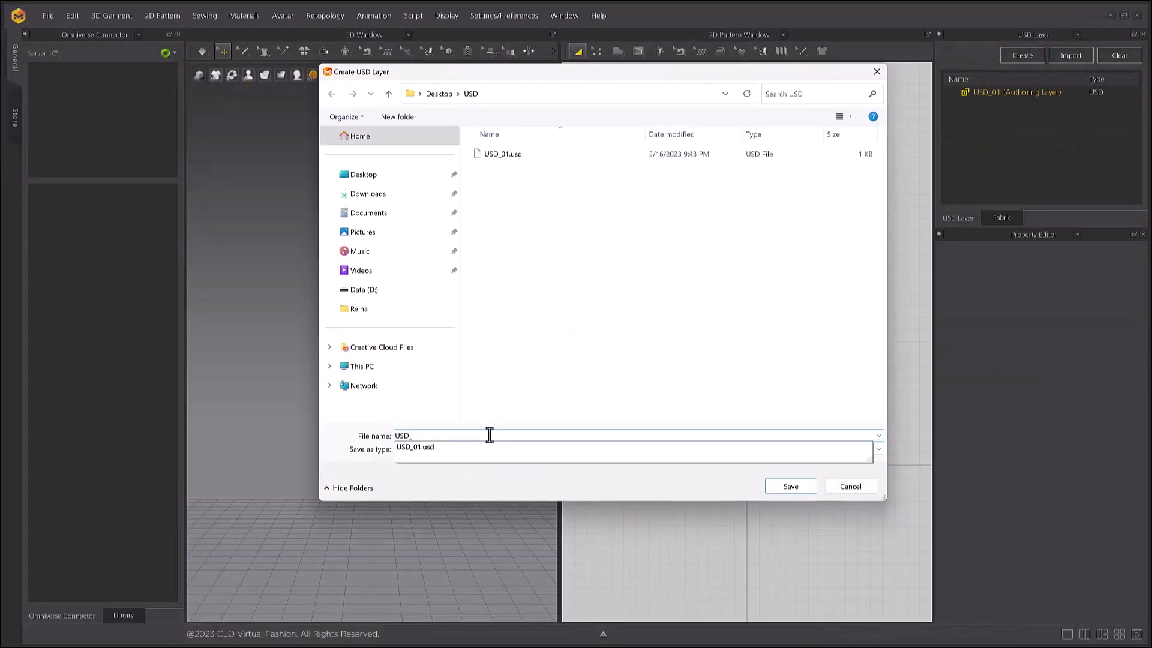
key("Return")
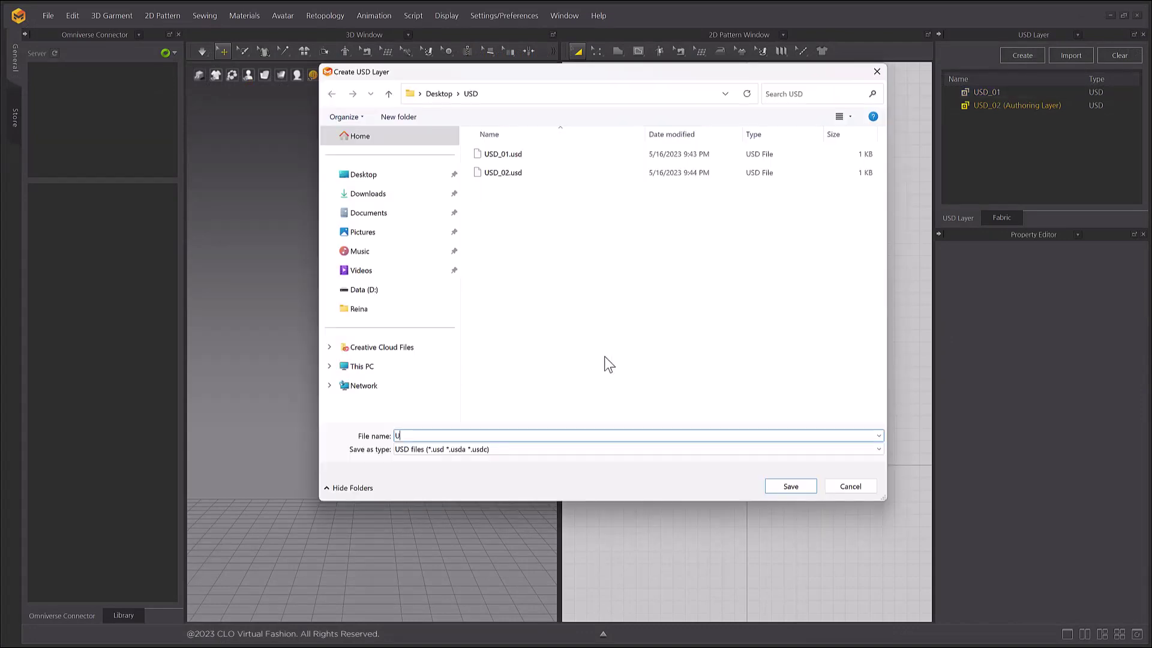
type("USD_03")
key("Return")
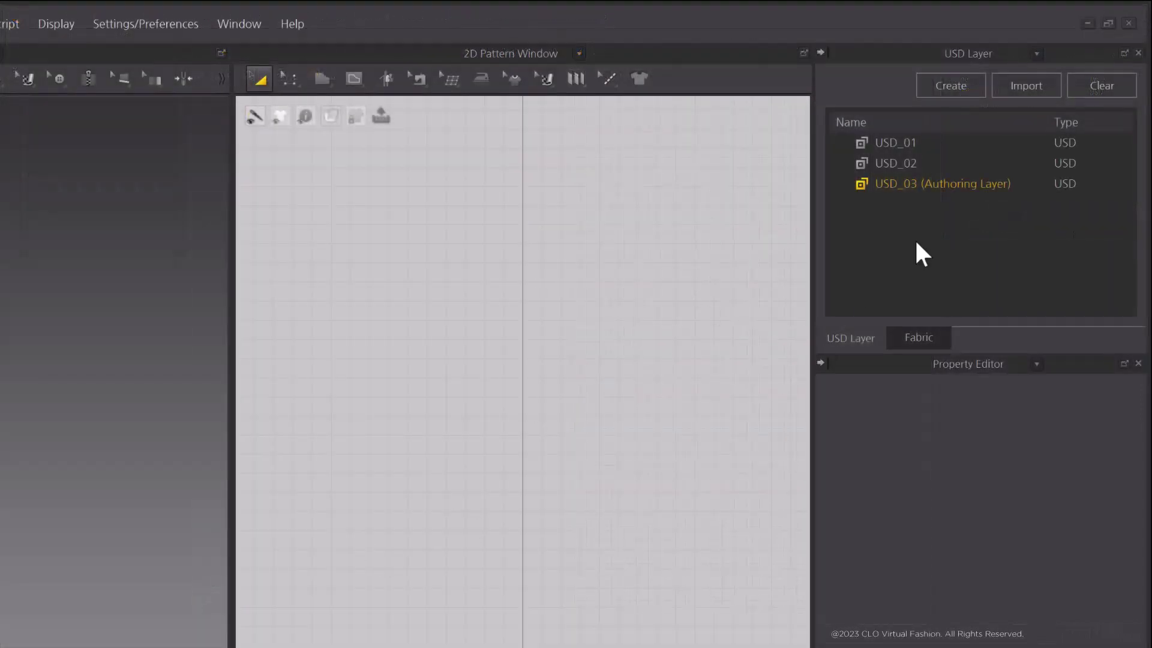
double_click(990, 142)
double_click(973, 183)
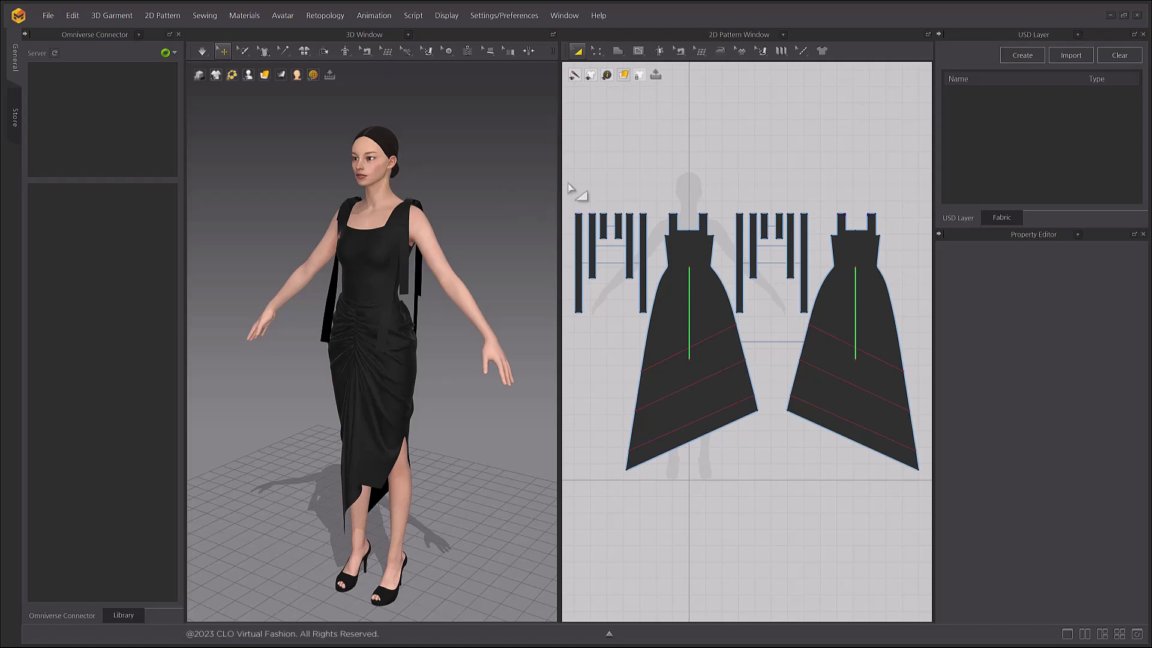
Export all the dress pattern pieces to a new USD layer named Black_Dress_only
left_click_drag(568, 181, 941, 506)
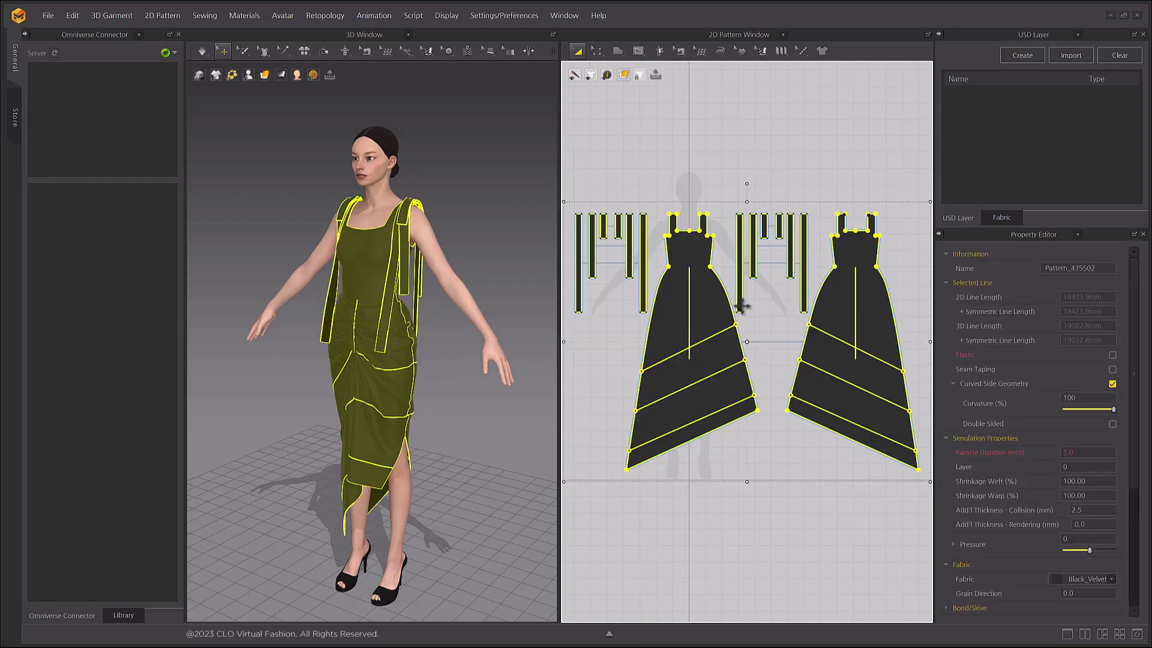
right_click(694, 259)
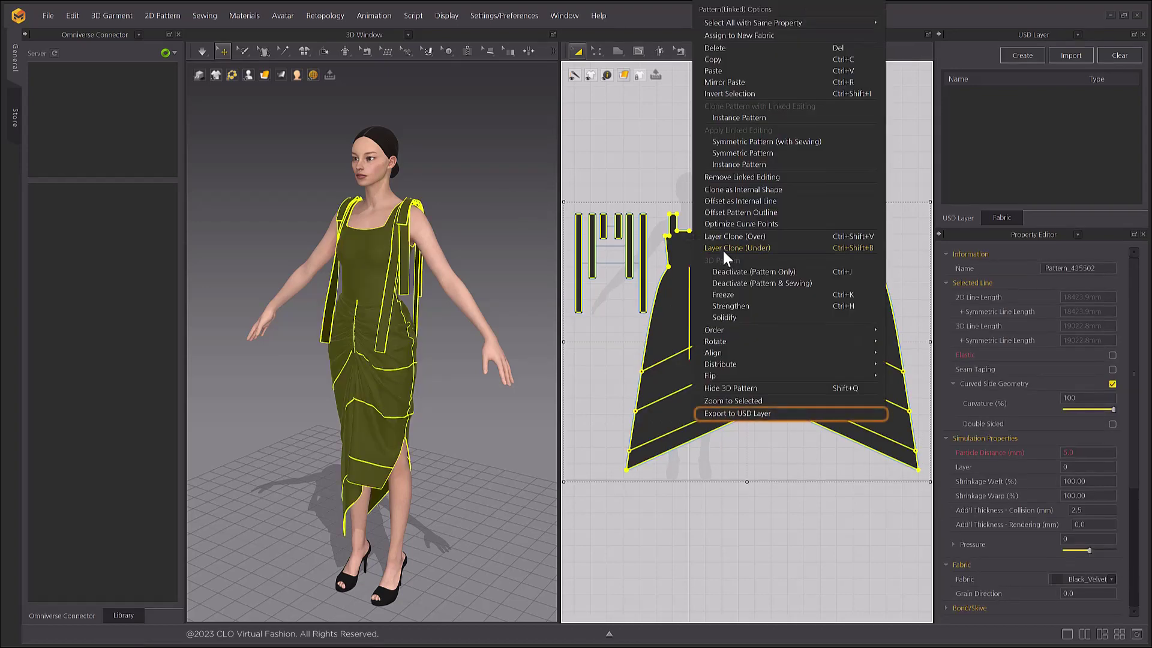
left_click(810, 416)
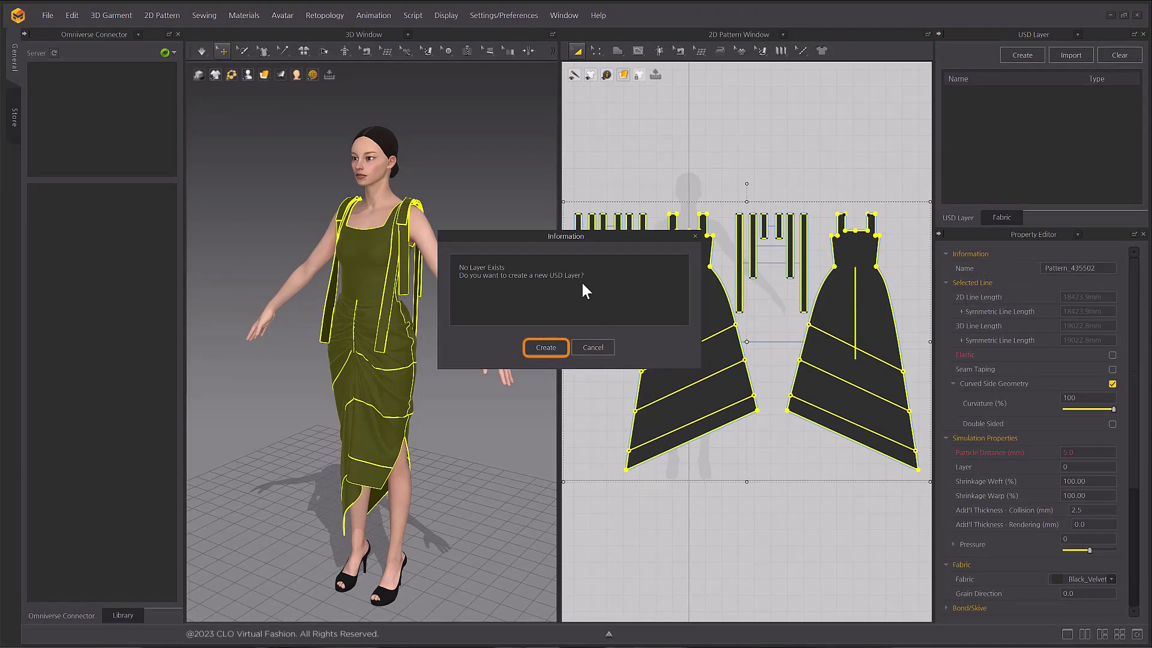
left_click(546, 347)
key("ctrl+shift+n")
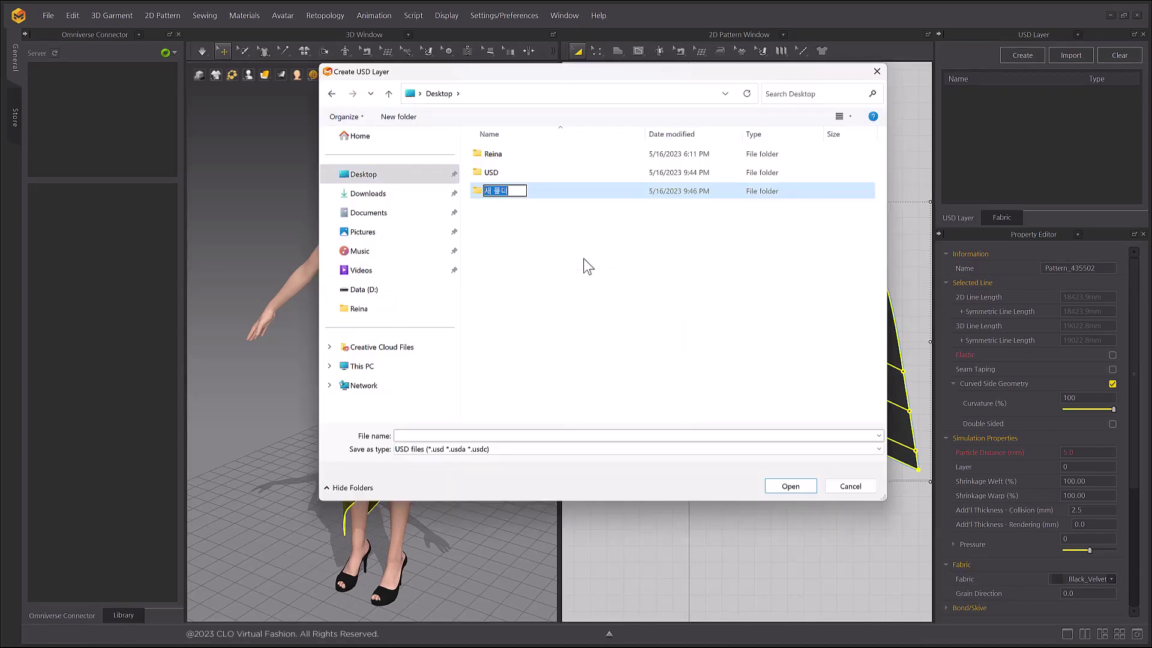
type("Black_Dress_only")
key("Return")
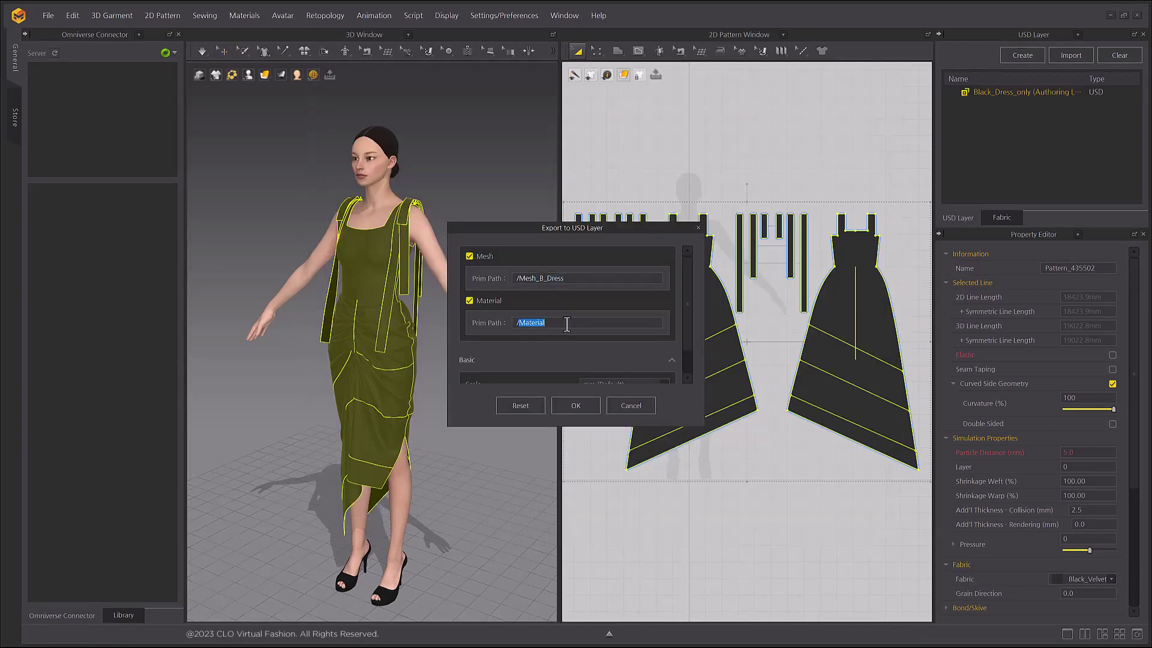
Set the prim paths to Mesh_B_Dress and Material_B_Dress, apply the export, and clear the selection
left_click(568, 324)
type("_B_Dress")
scroll(610, 335, "down", 1)
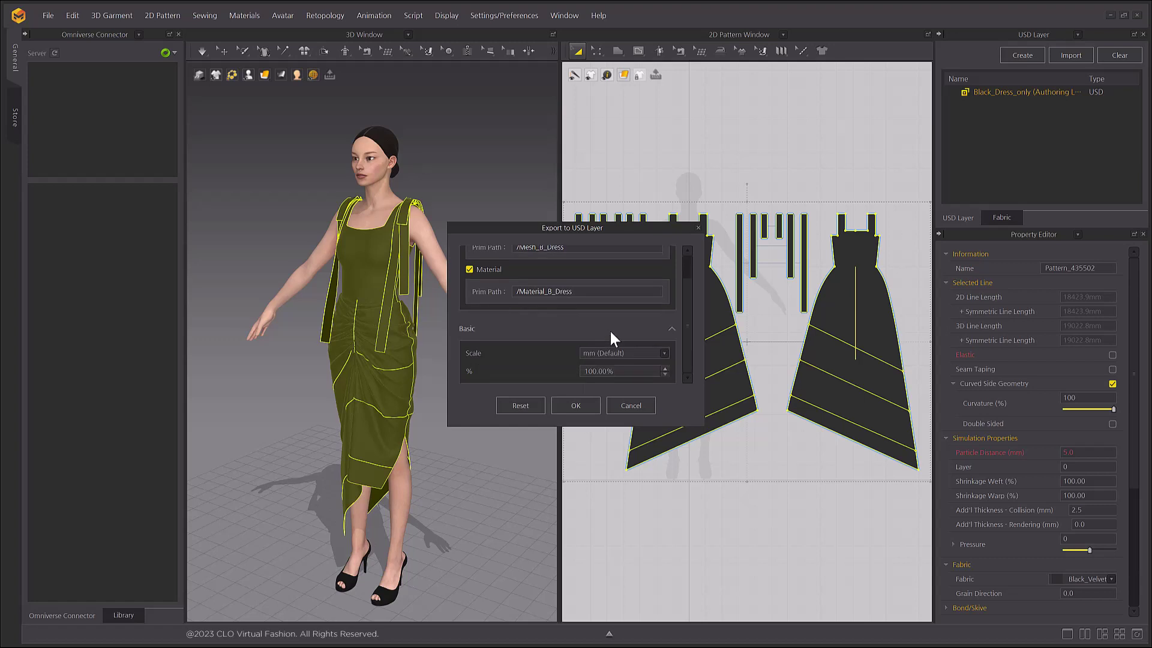
left_click(564, 411)
left_click(560, 414)
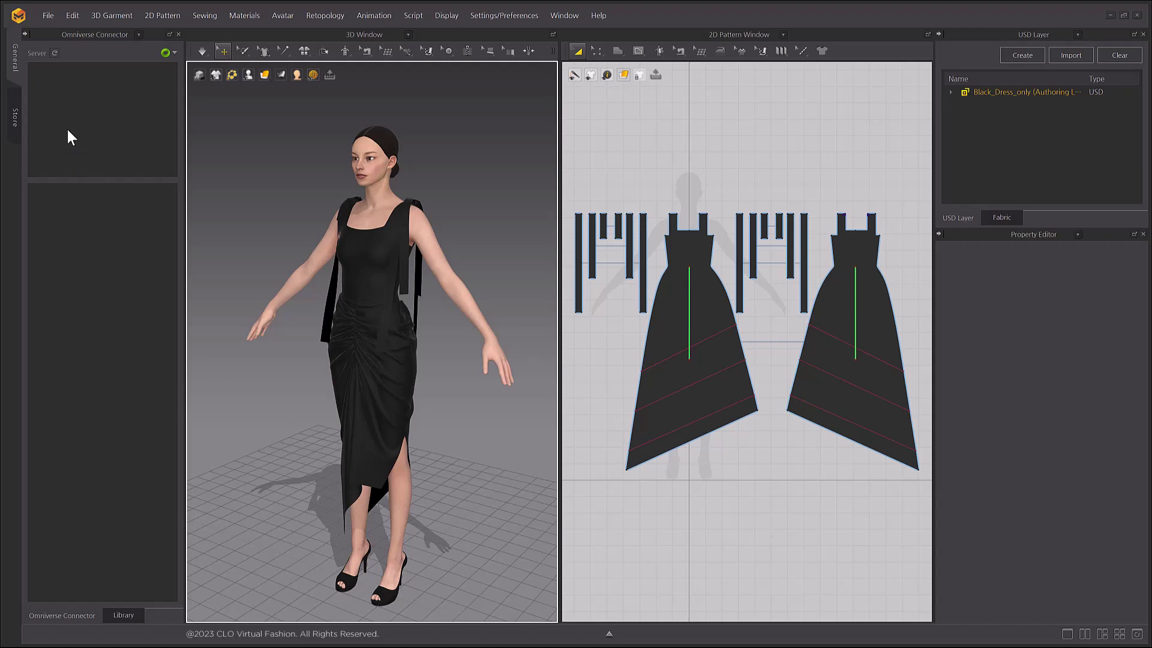
Export the scene as a USD file named Black_Dress
left_click(48, 15)
mouse_move(73, 139)
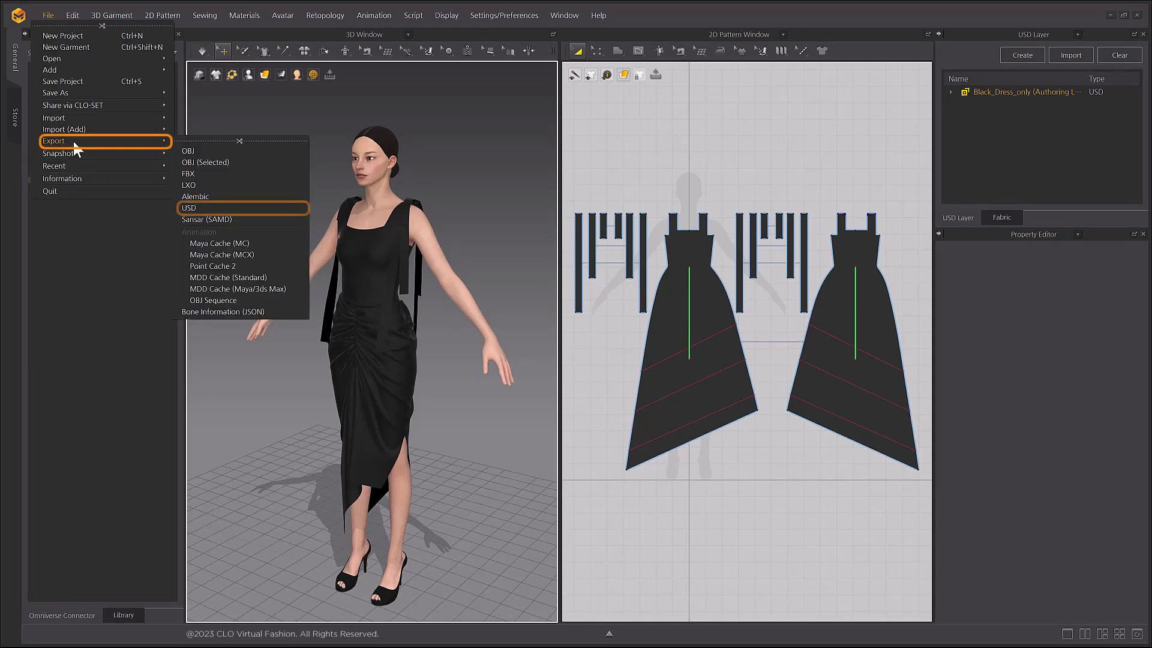
left_click(211, 207)
left_click(551, 434)
type("Black_Dress_All")
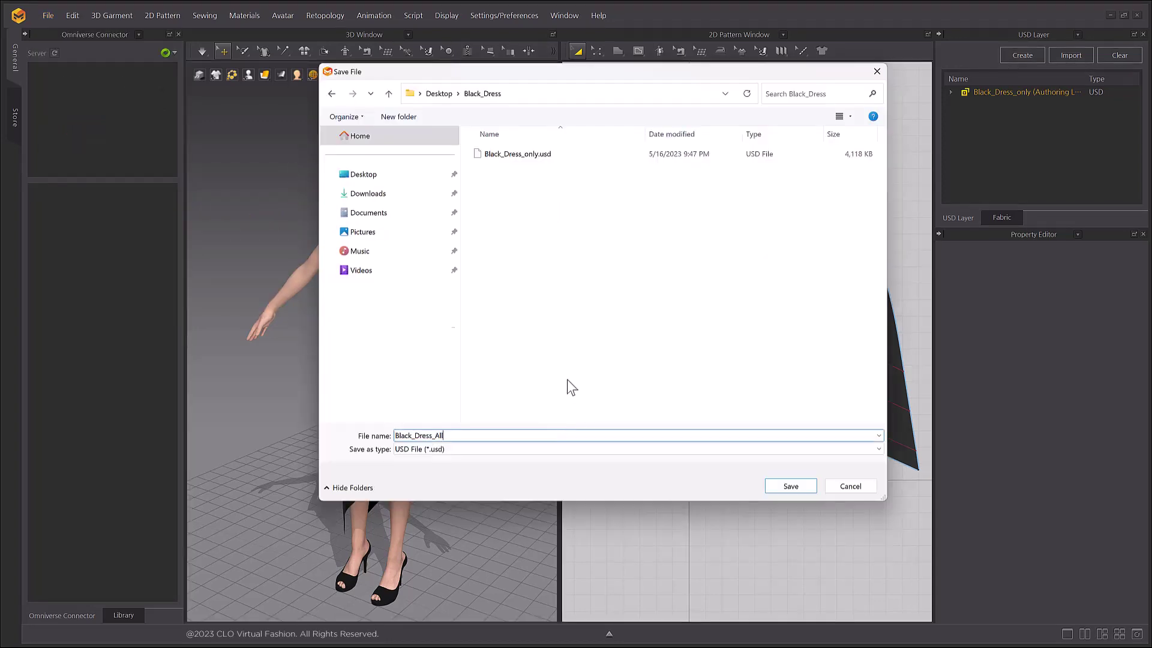
key("Return")
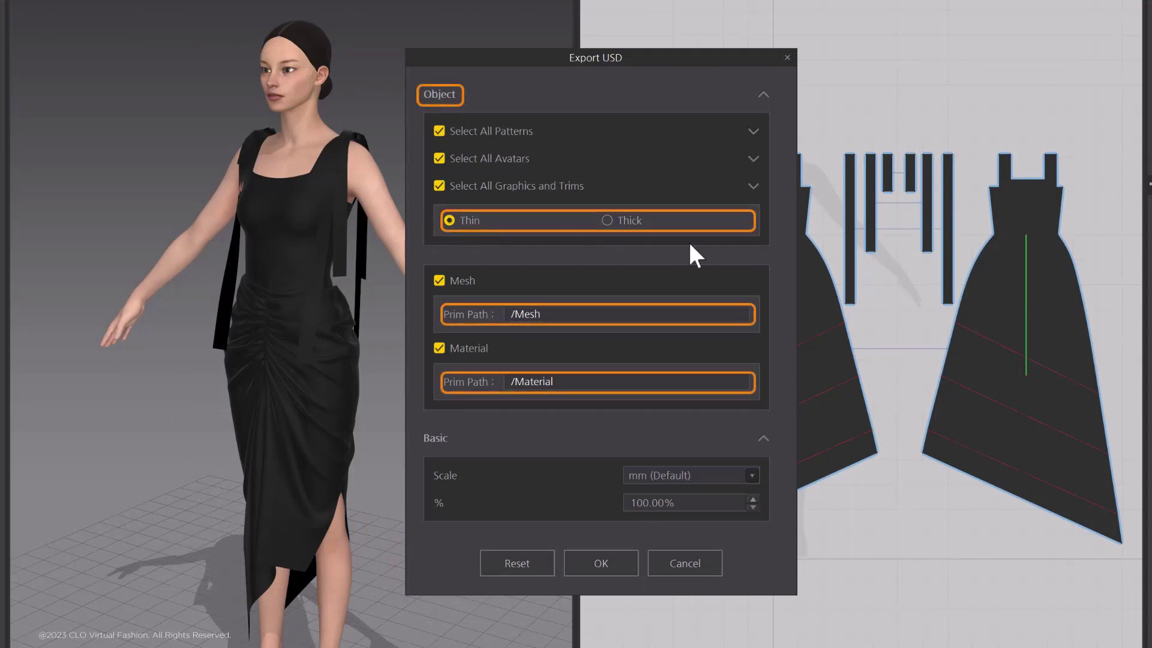
Add the _B_All suffix to the Mesh and Material prim paths and run the export
left_click(679, 314)
type("_B_All")
left_click_drag(569, 314, 540, 314)
key("ctrl+c")
left_click(608, 383)
left_click(618, 381)
key("ctrl+v")
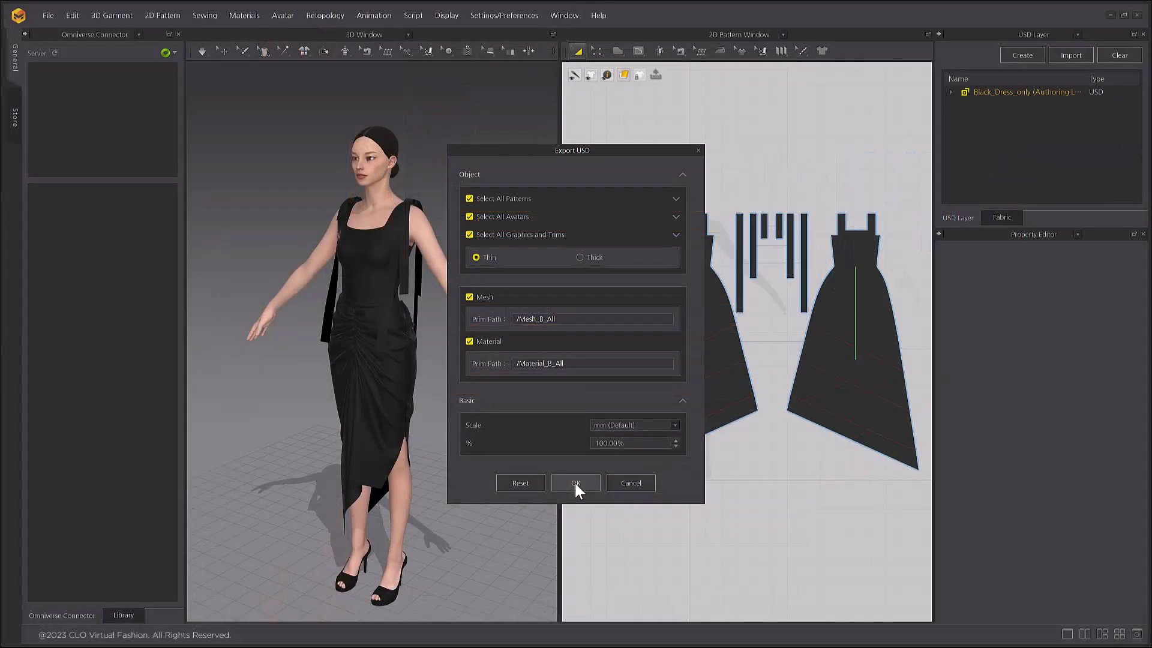
left_click(575, 484)
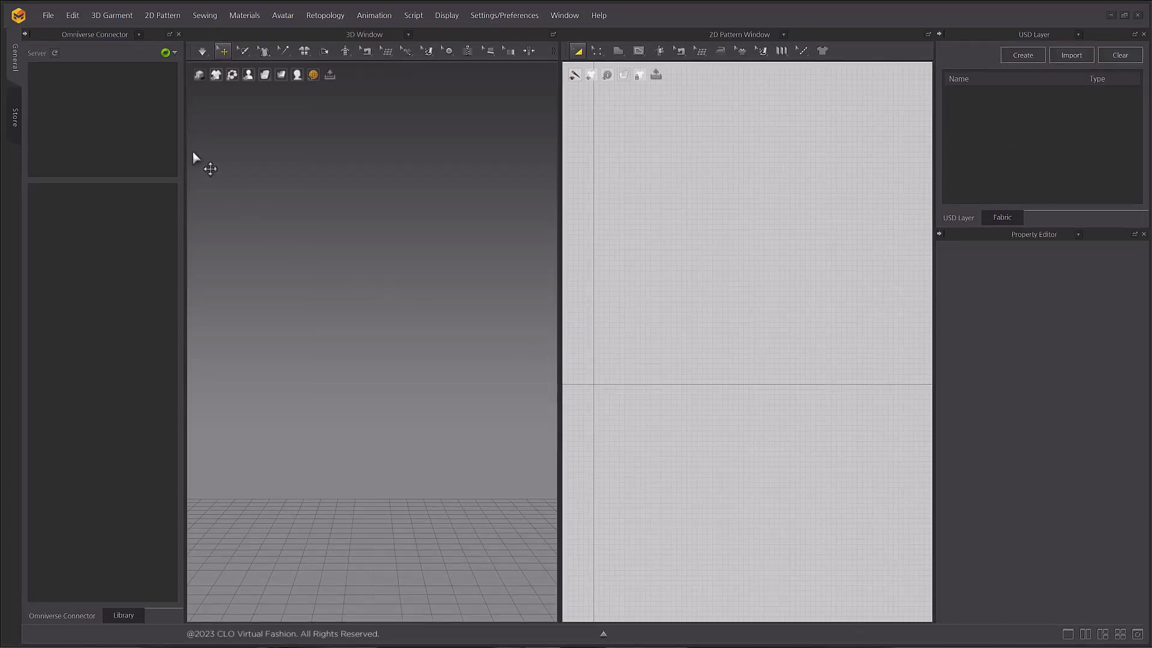
Import Black_Dress_All.usd with Load Type Open and Object Type Avatar
left_click(45, 14)
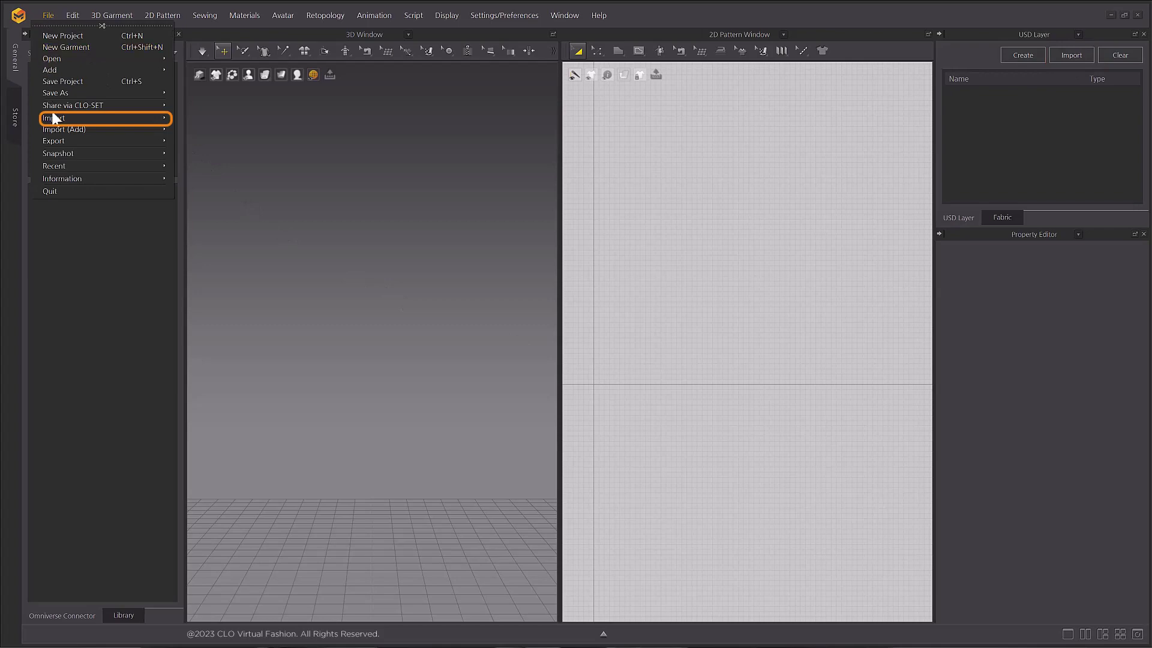
mouse_move(54, 118)
left_click(222, 174)
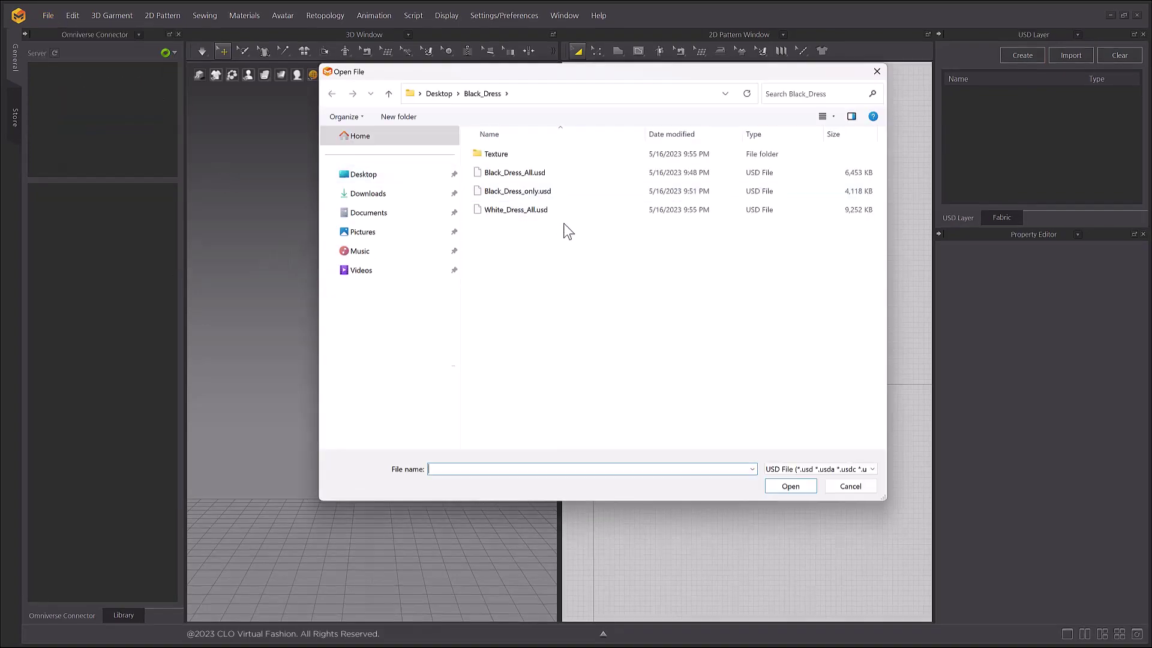
left_click(575, 178)
left_click(791, 486)
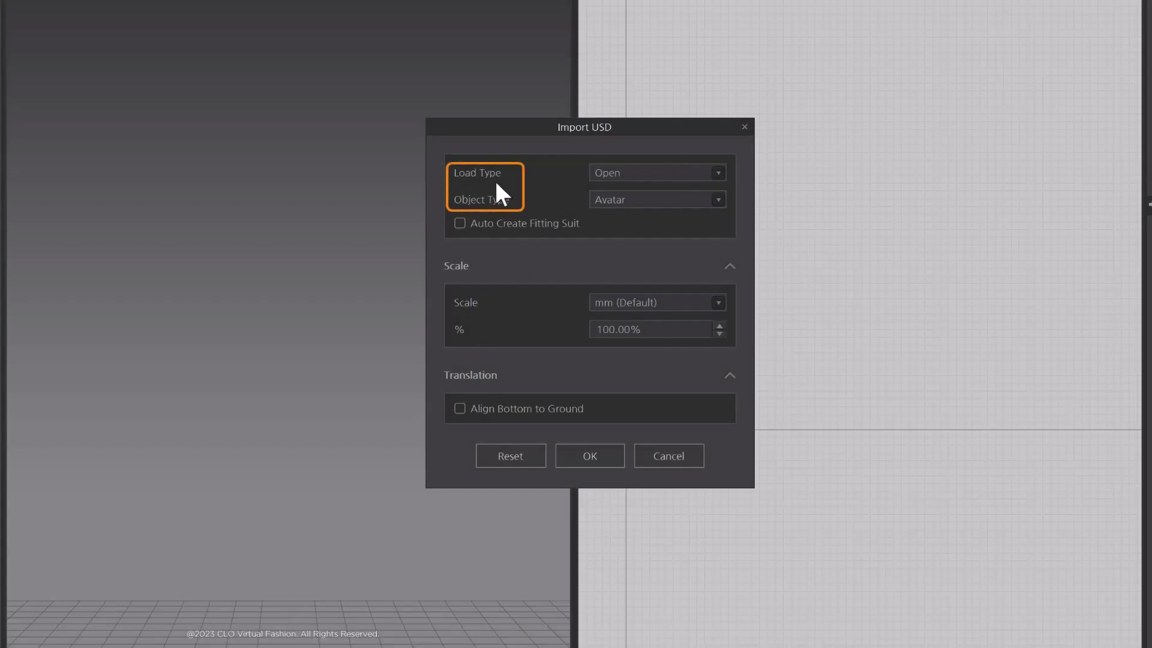
left_click(682, 173)
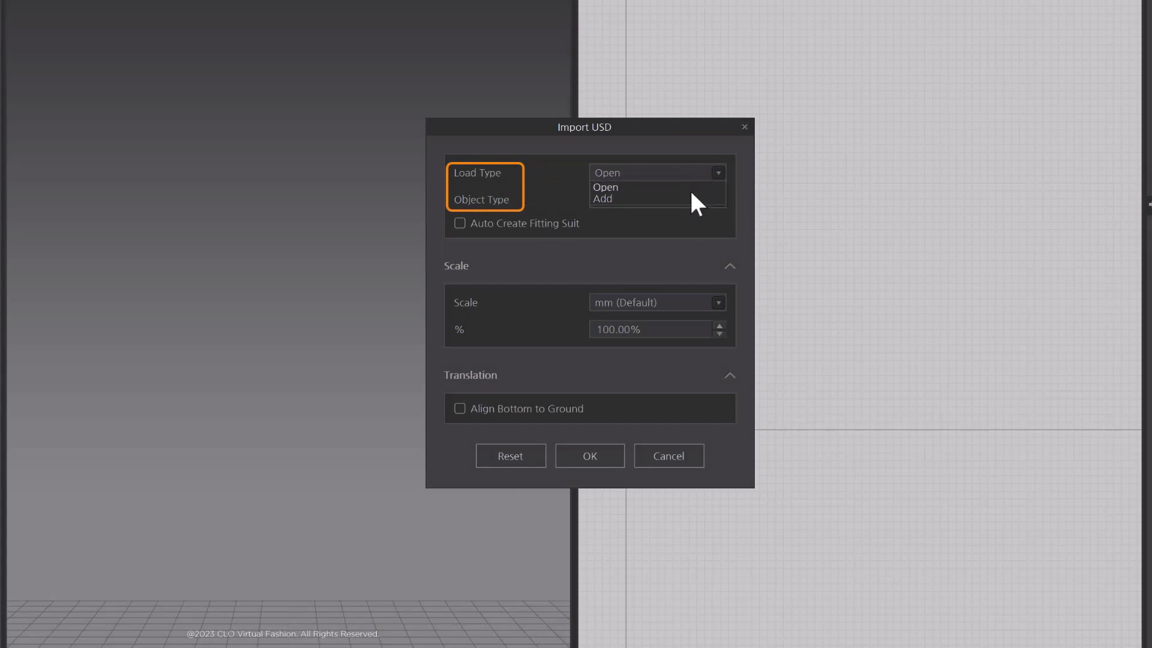
left_click(686, 240)
left_click(676, 203)
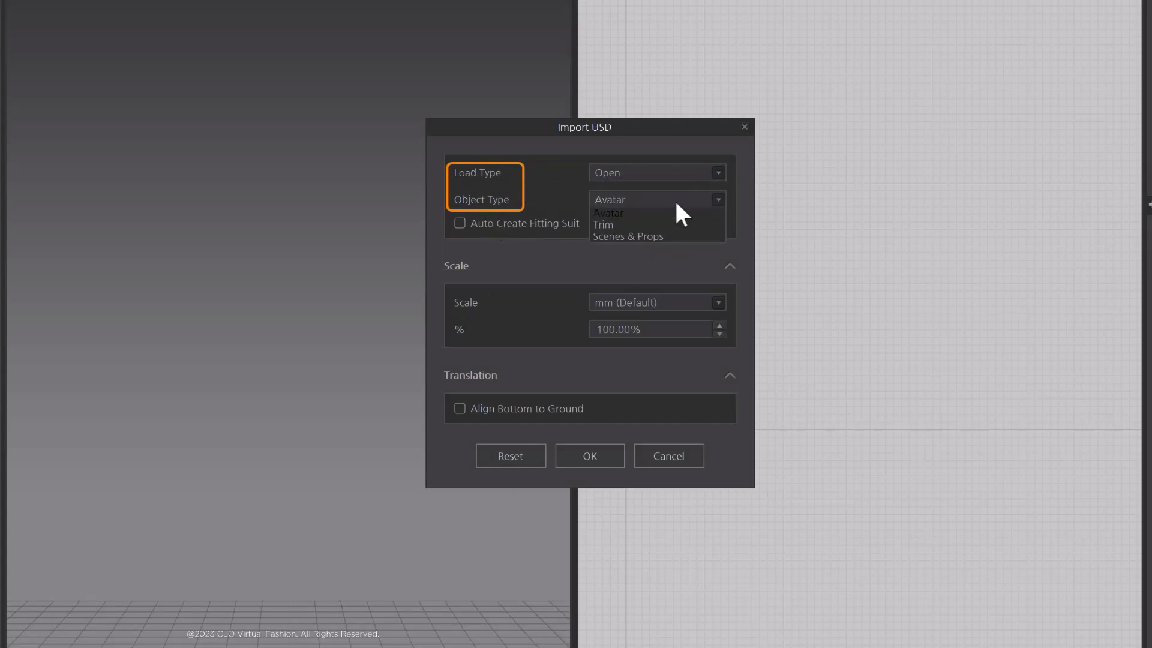
left_click(716, 204)
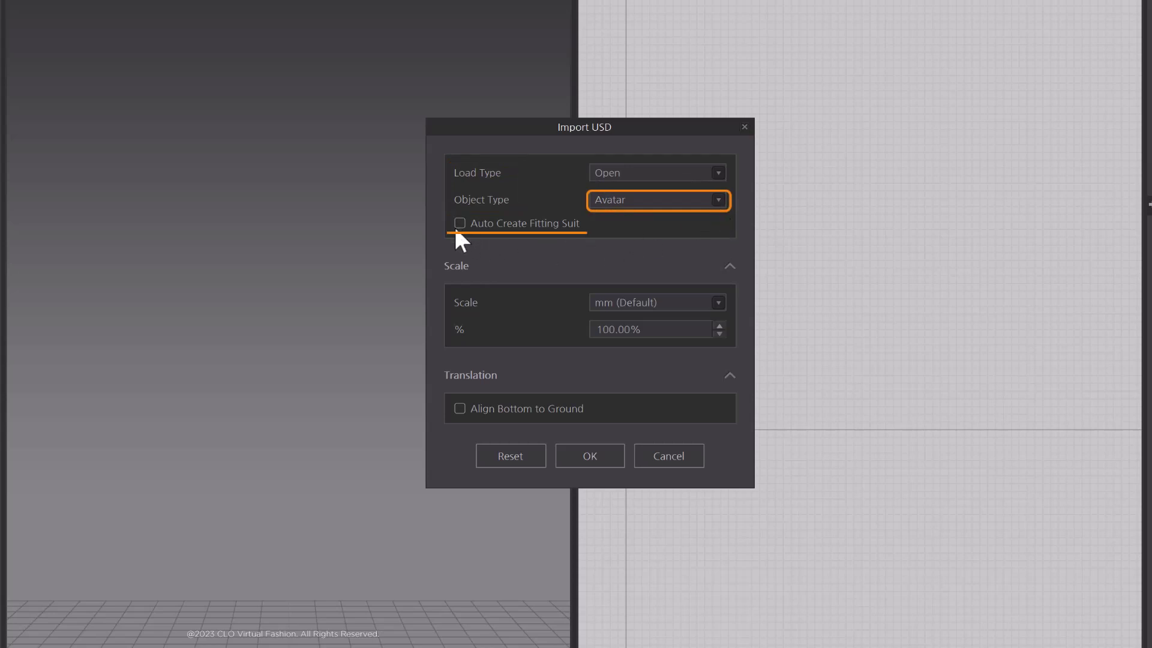
left_click(587, 460)
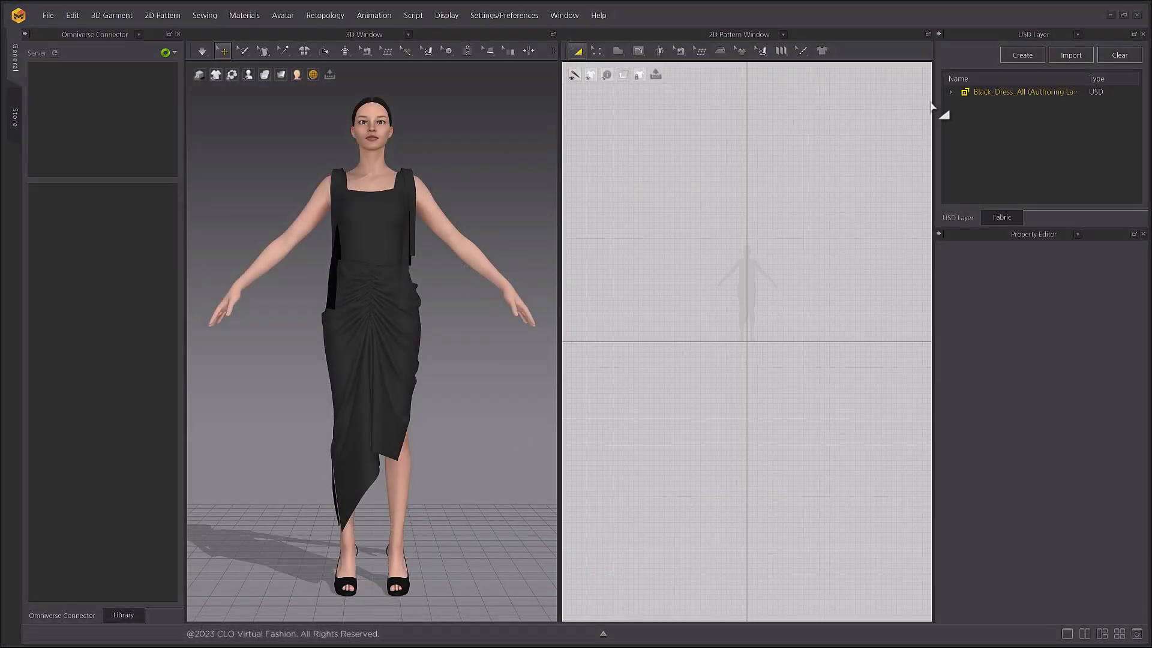
Expand Black_Dress_All in the USD Layer panel to list Material_B_All and Mesh_B_All
left_click(952, 92)
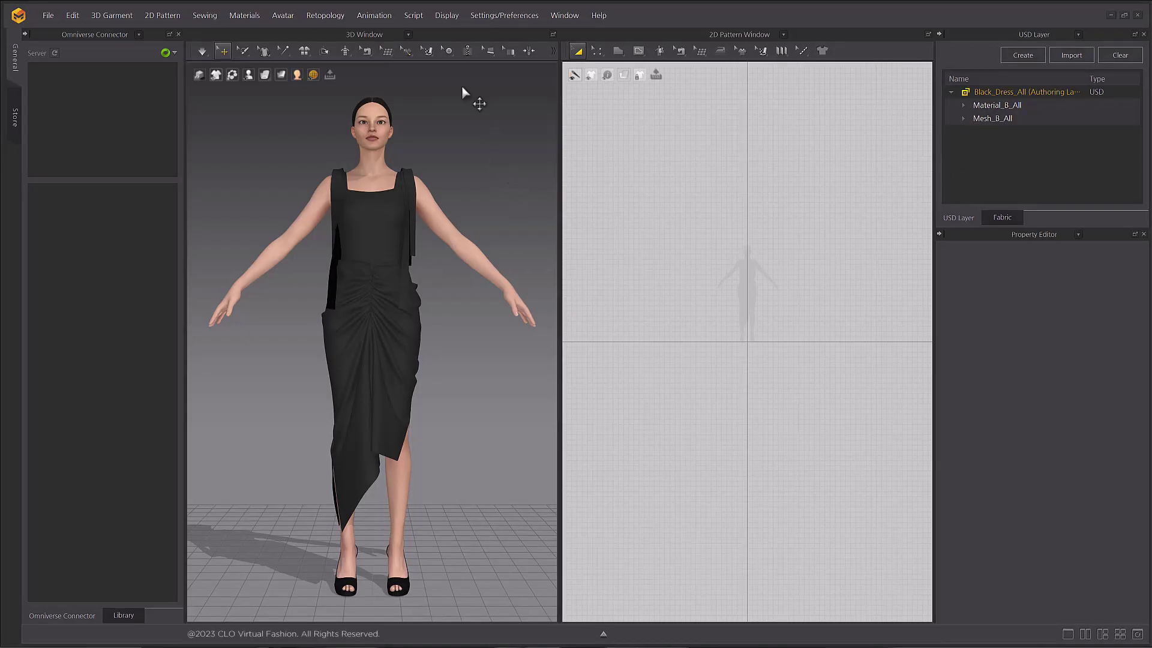
left_click(43, 17)
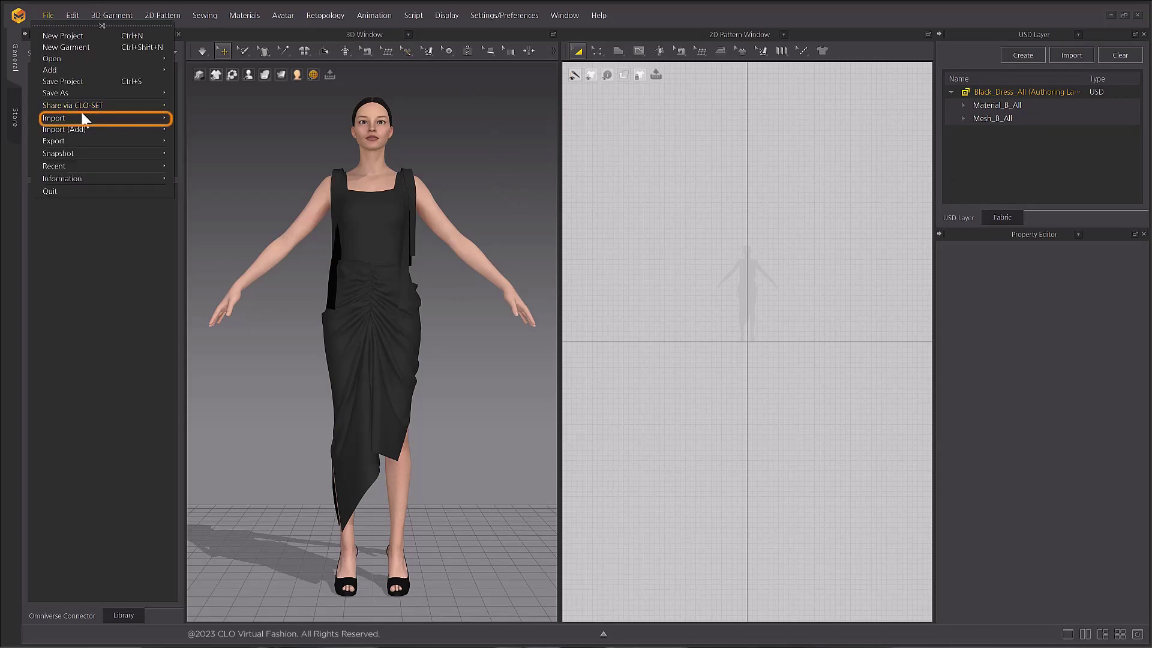
Import a USD file into the current scene with Load Type Add and X translation 1
mouse_move(123, 120)
left_click(230, 174)
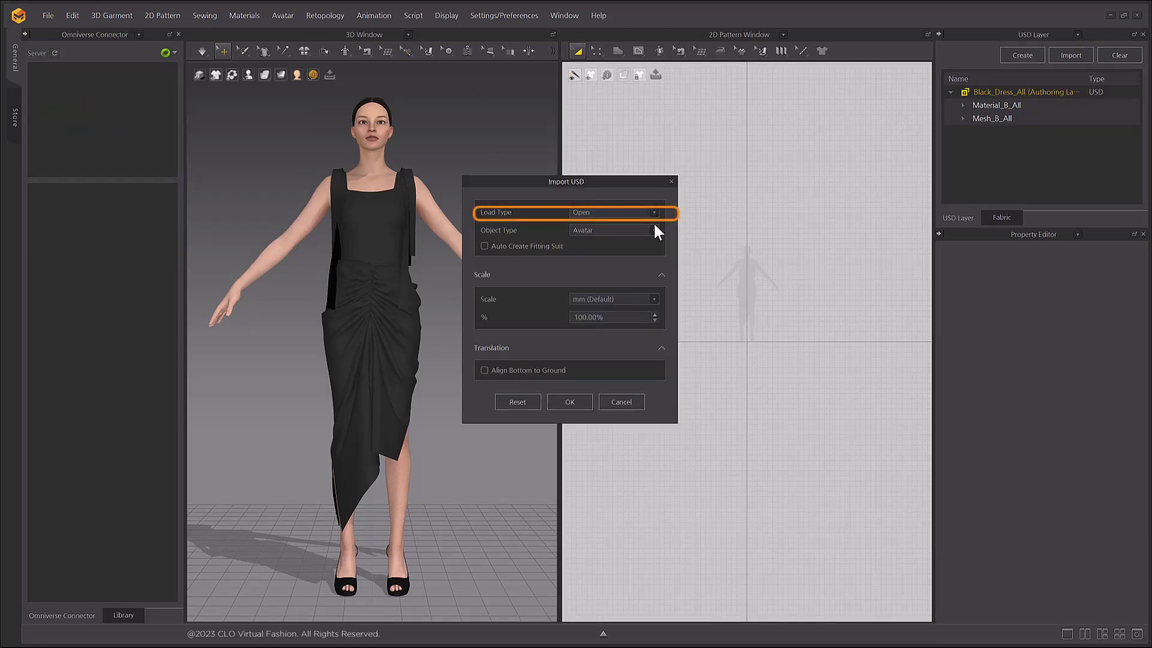
left_click(643, 213)
left_click(641, 230)
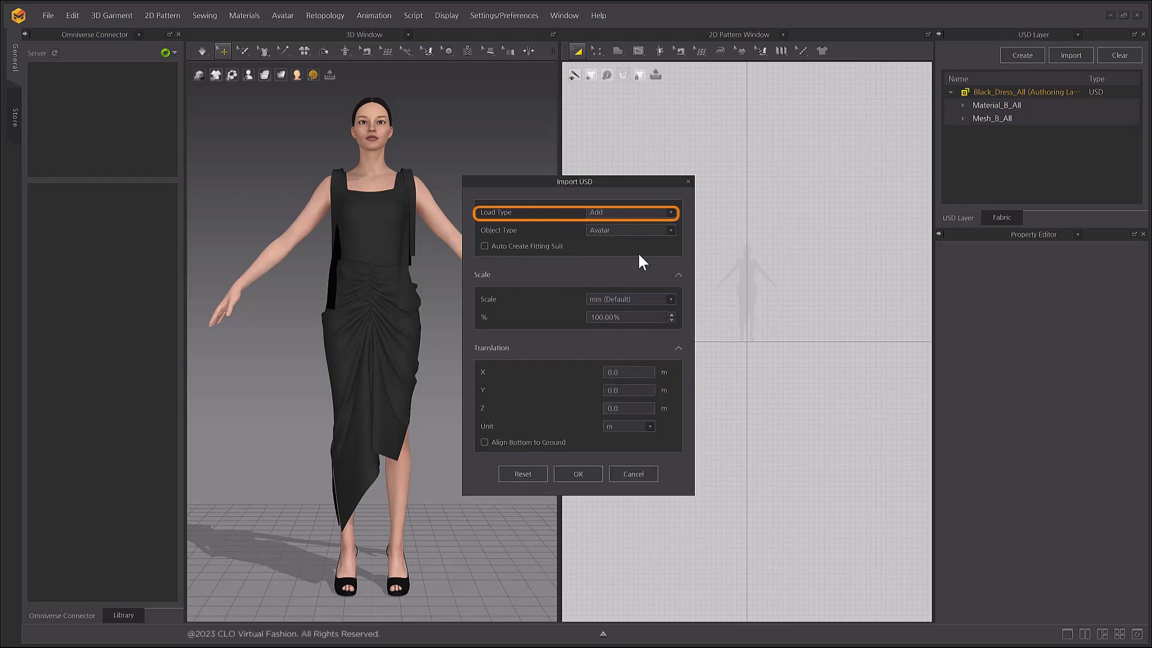
double_click(615, 372)
type("1")
left_click(589, 471)
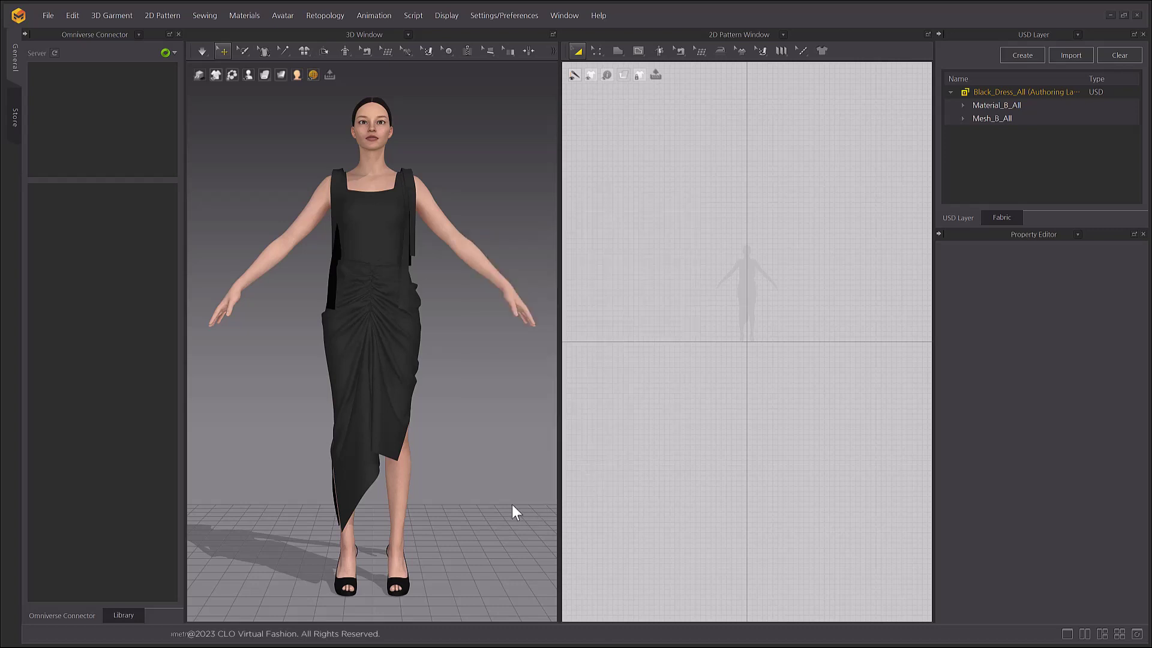
Add another USD file to the scene, placing the dress beside the avatar
left_click(51, 17)
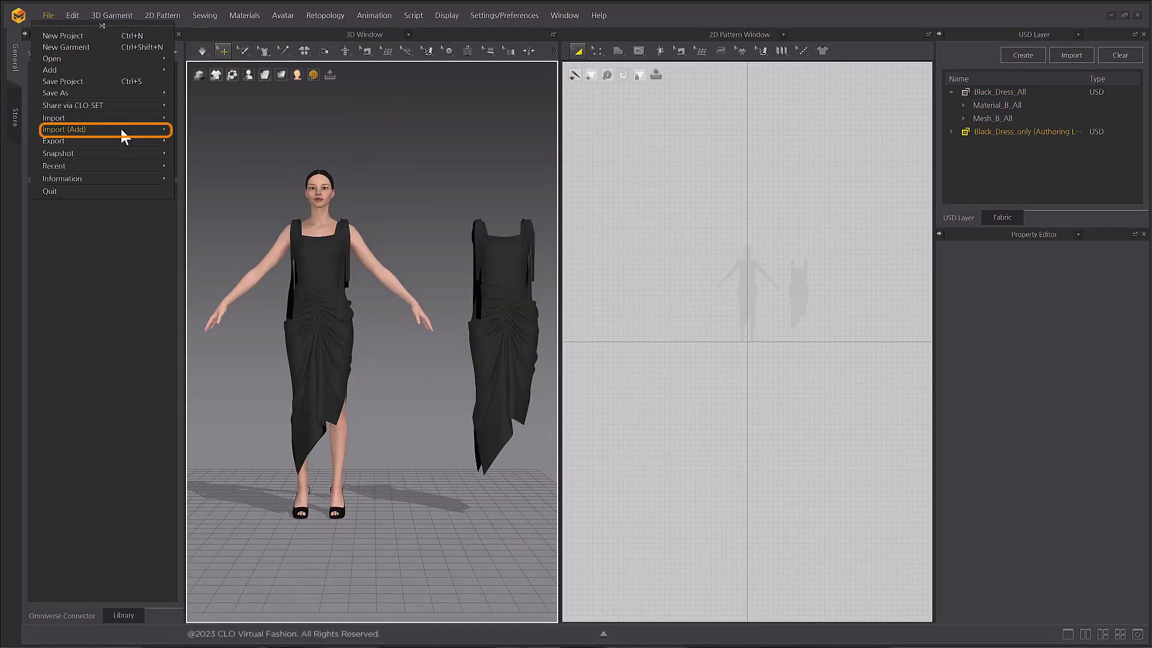
mouse_move(120, 129)
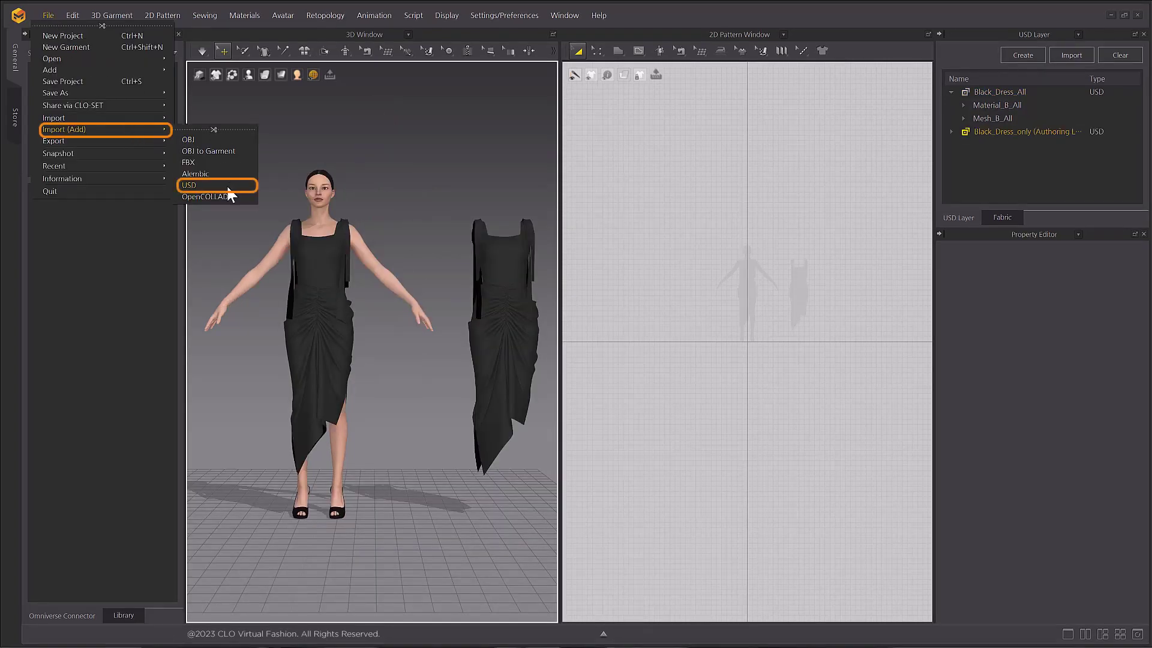
left_click(228, 189)
left_click(783, 484)
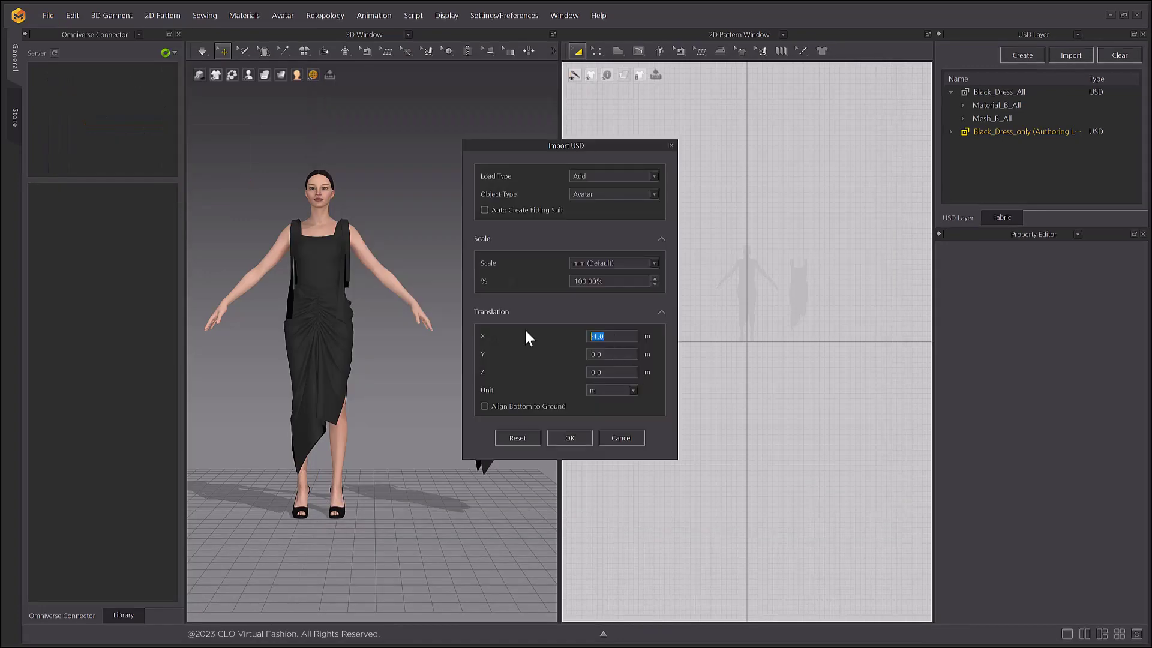
left_click(570, 438)
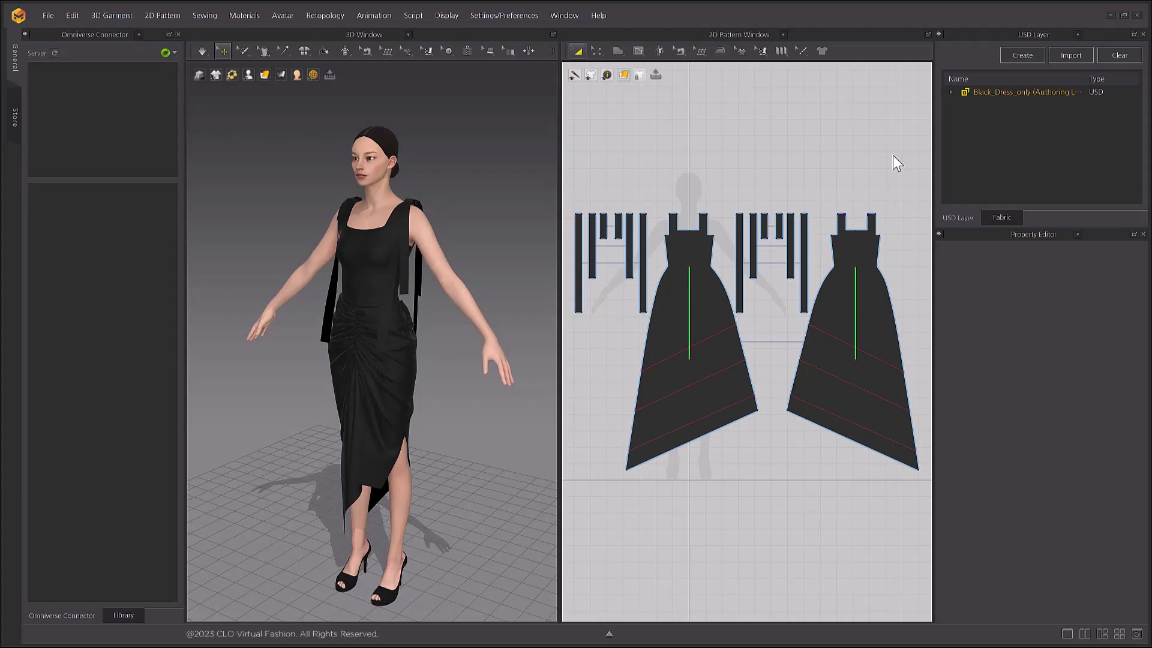
Expand Black_Dress_only, then clear all layers from the USD Layer list
left_click(951, 92)
left_click(1136, 56)
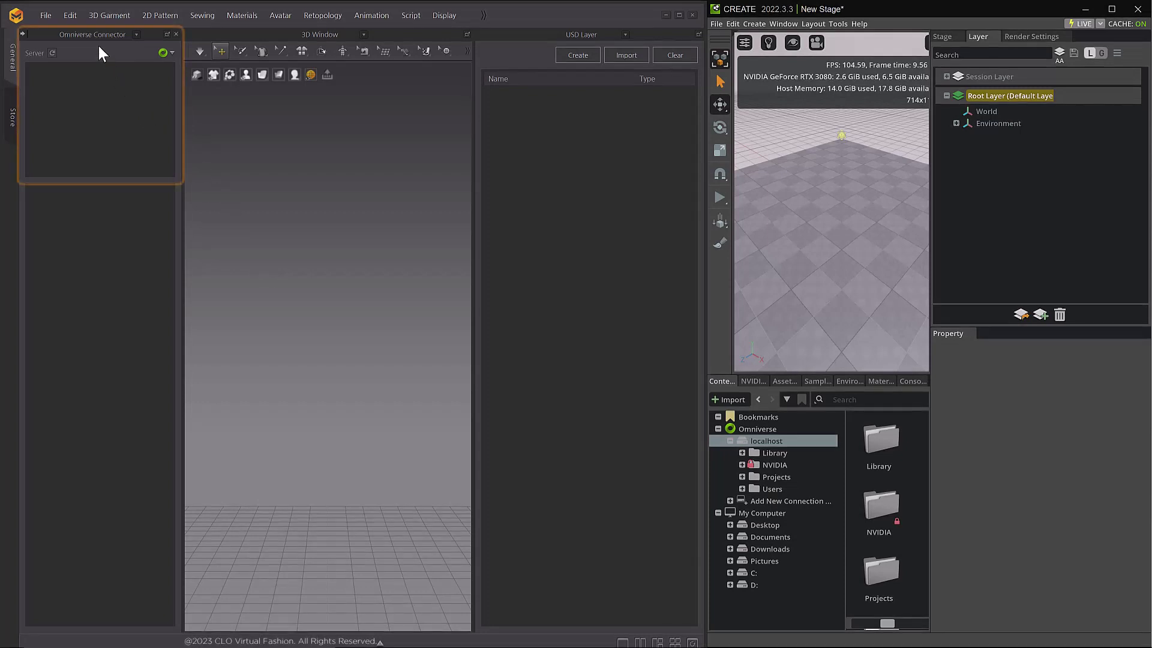
Add the localhost server in Omniverse Connector and expand it to show its folders
left_click(174, 54)
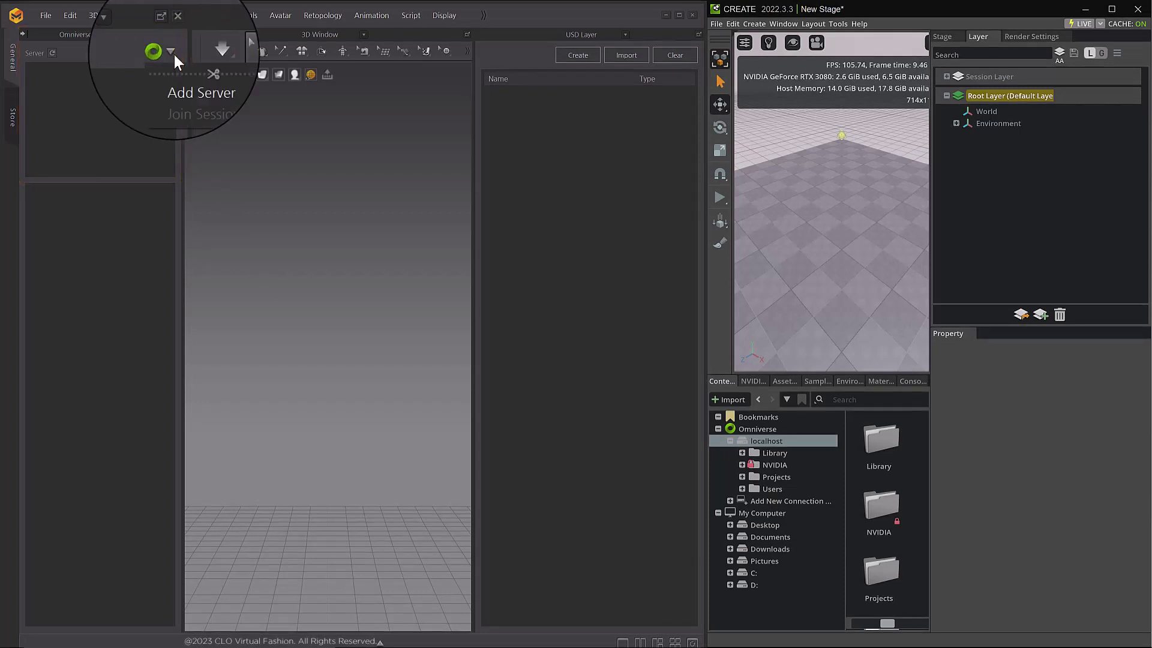
left_click(214, 74)
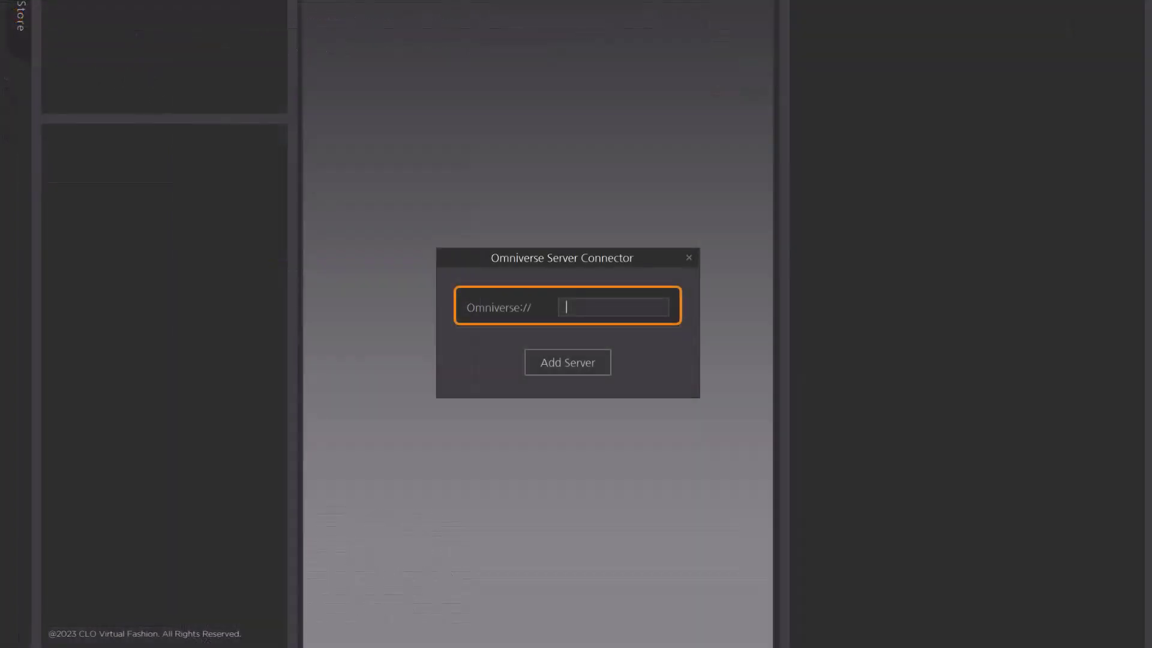
type("localhost")
left_click(597, 368)
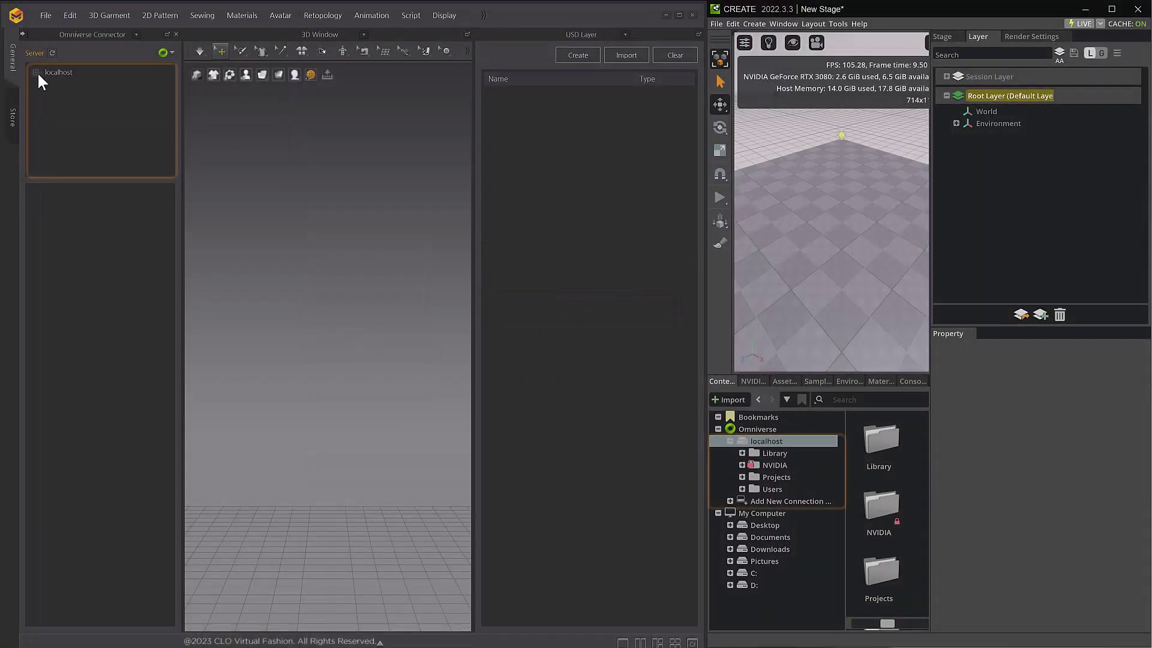
left_click(36, 72)
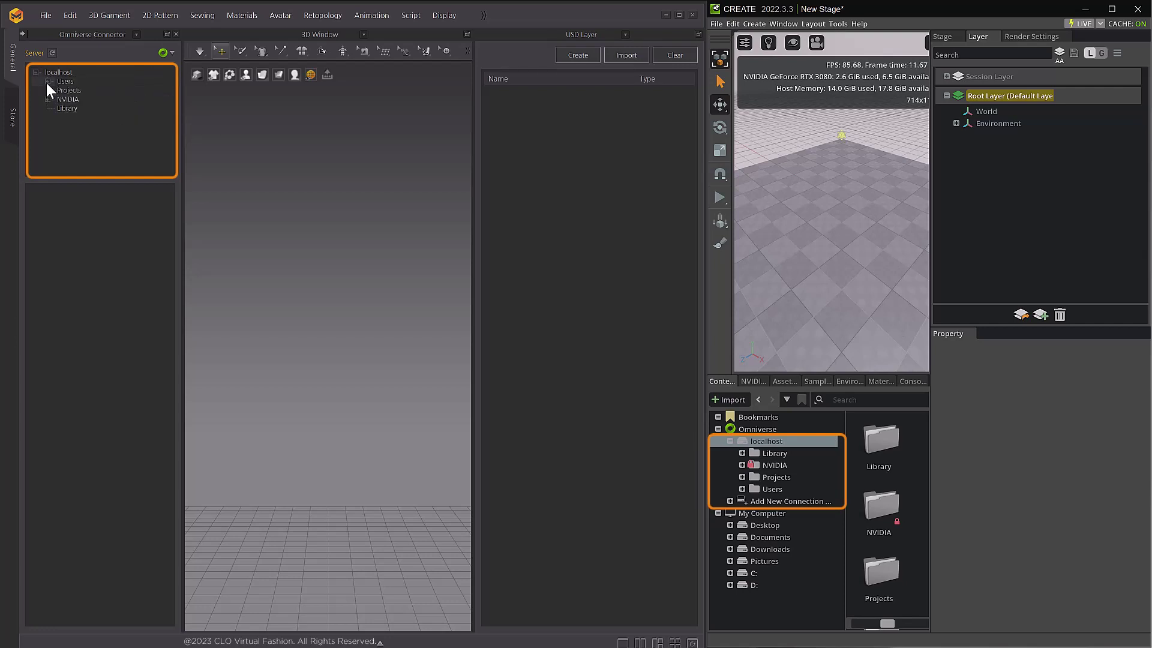
Open Green_Dress.usd from the localhost user folder without saving the empty stage, and frame the avatar
left_click(47, 81)
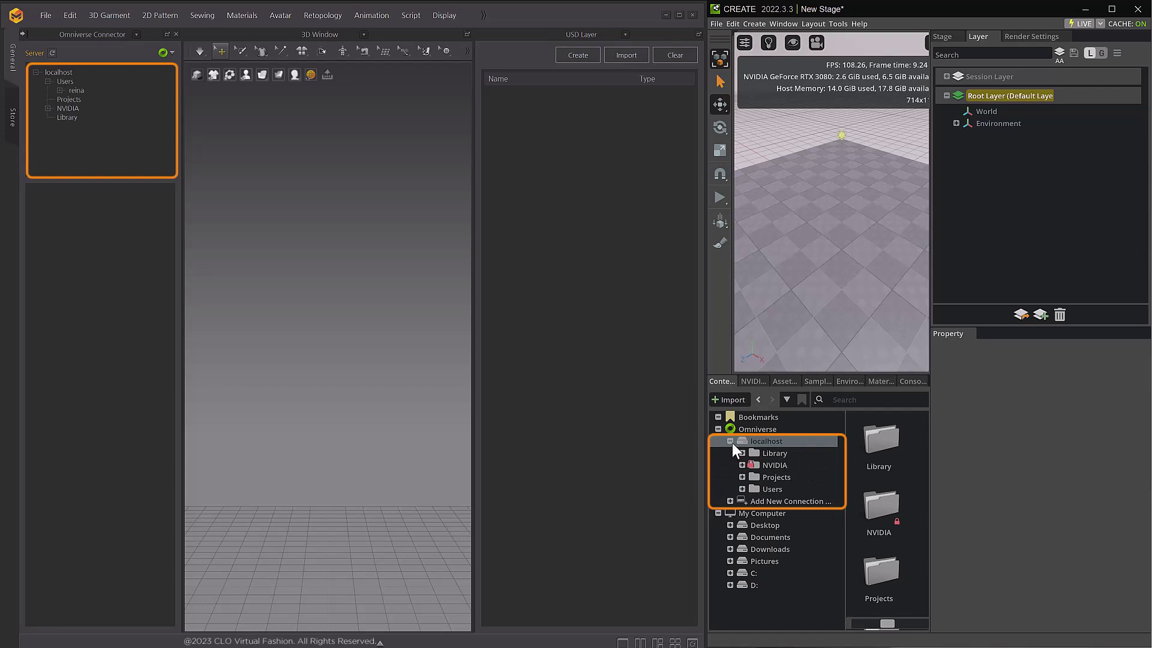
left_click(743, 489)
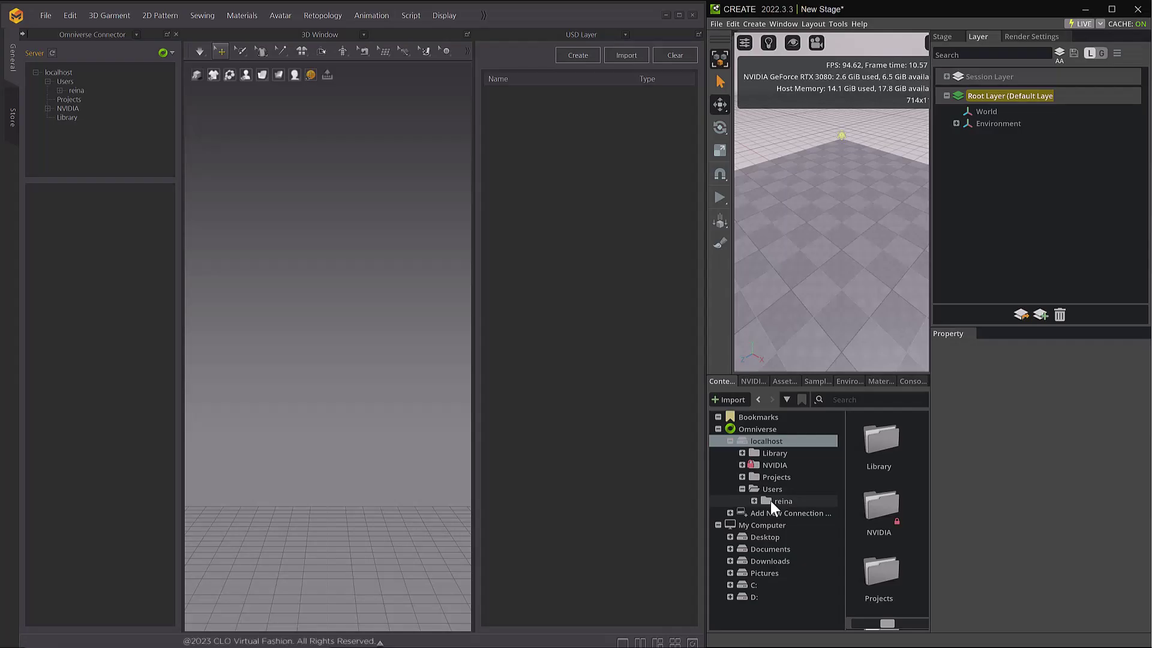
left_click(776, 502)
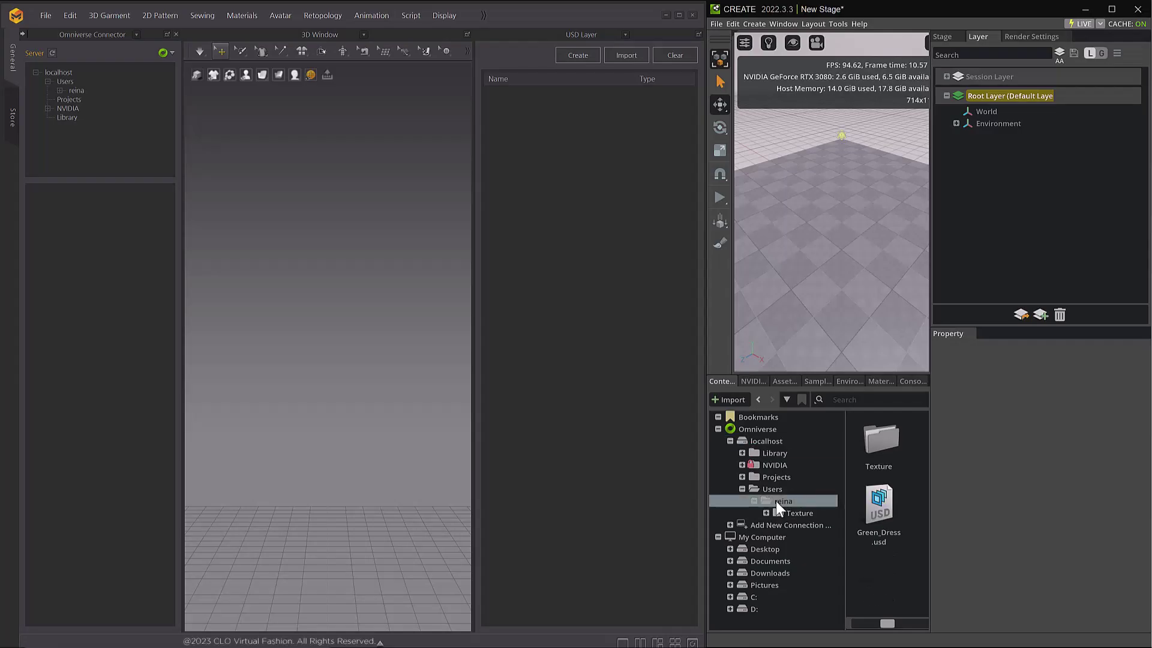
double_click(892, 519)
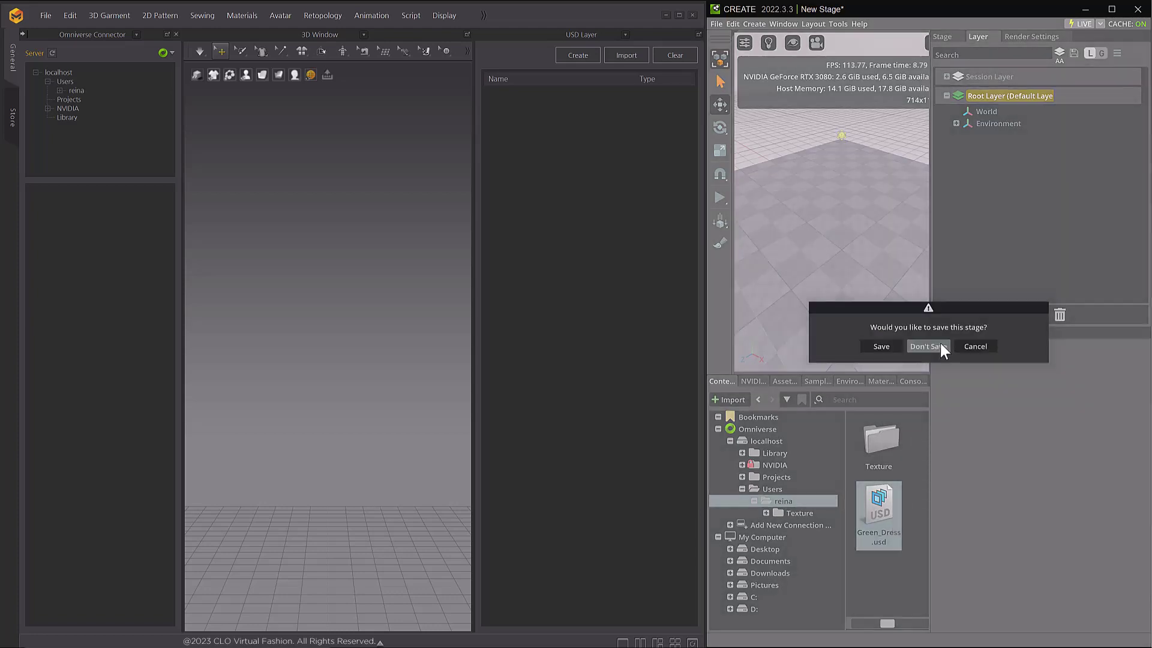
left_click(941, 343)
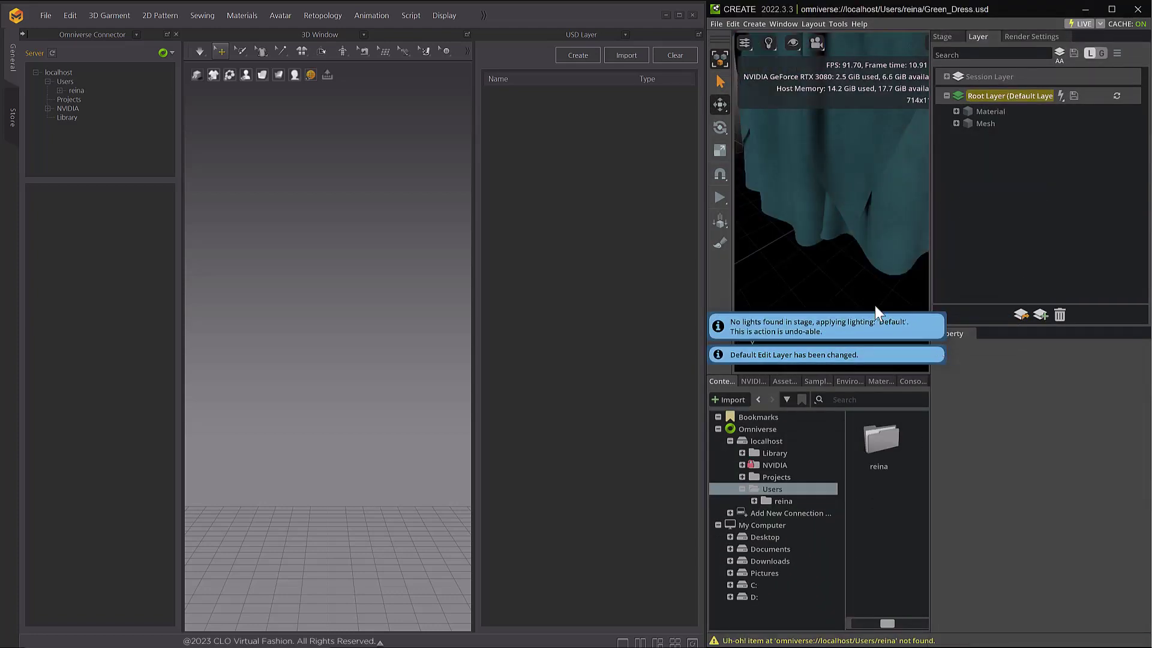
key("f")
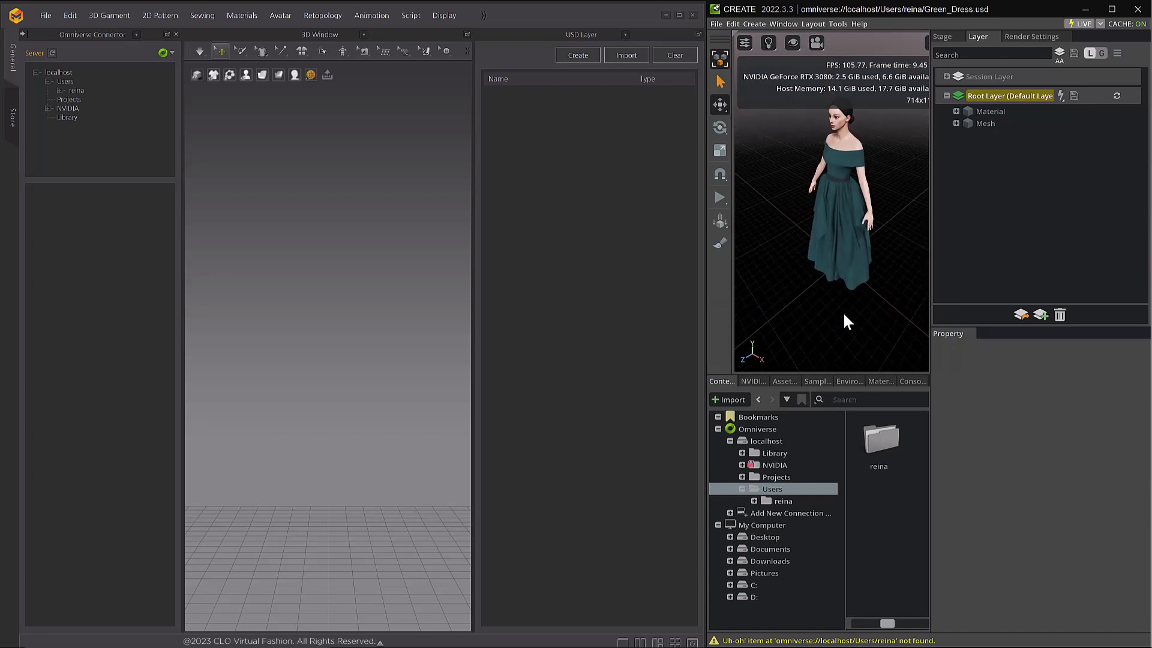
scroll(846, 306, "up", 3)
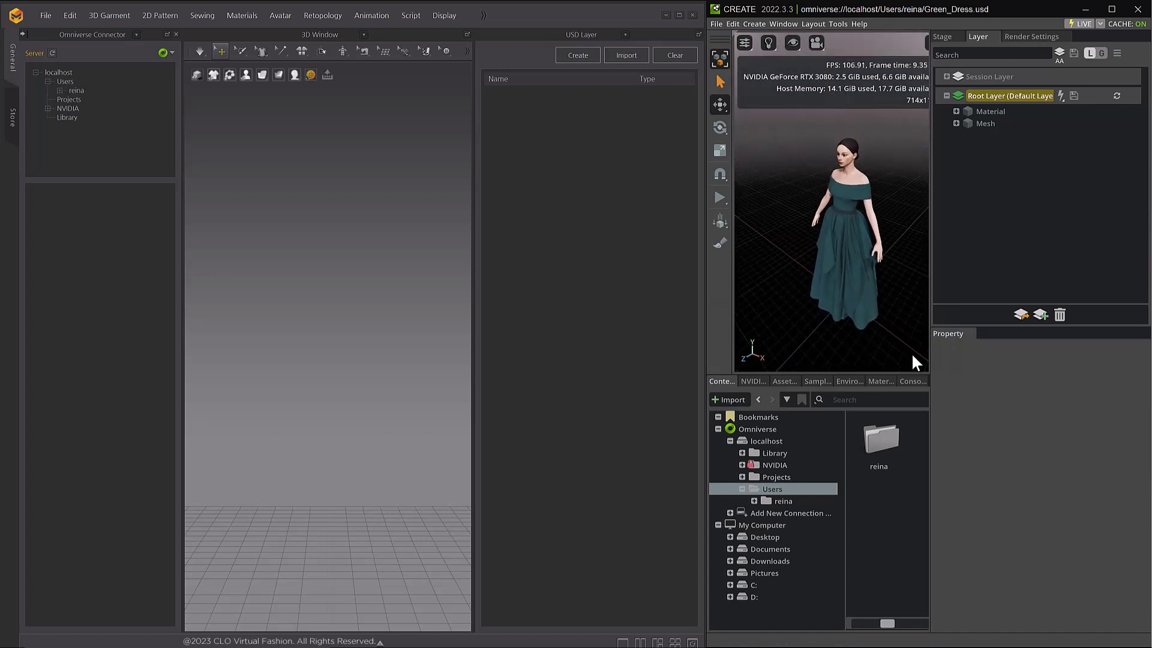
Create a new live session on the Green_Dress stage, named after the user
left_click(1098, 24)
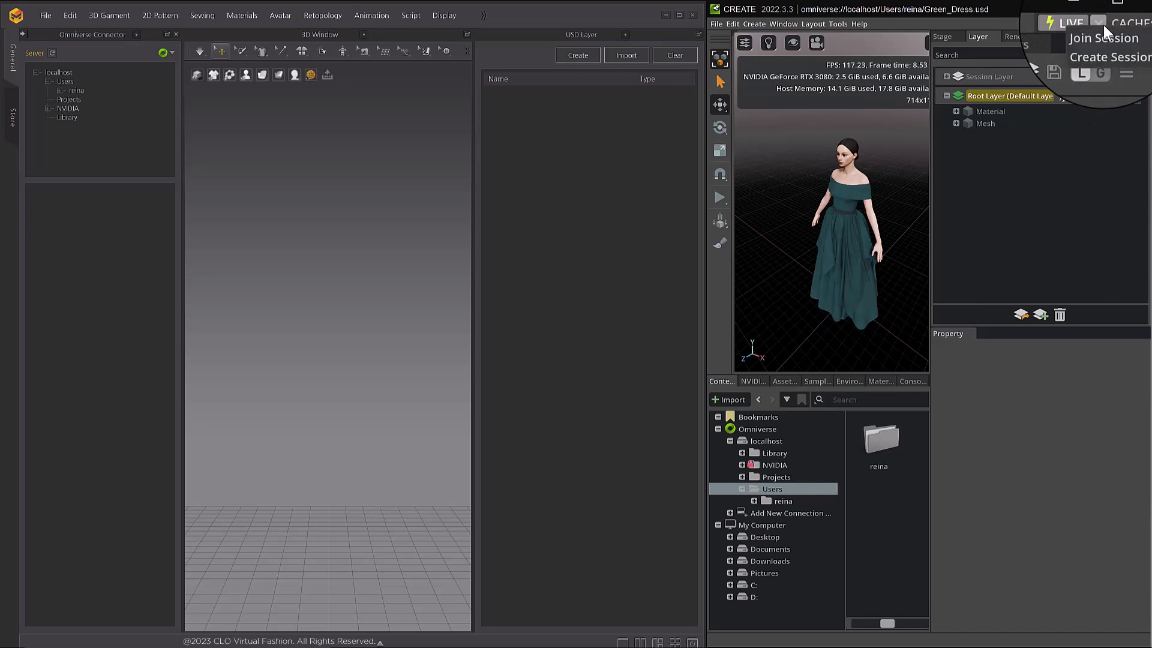
left_click(1107, 41)
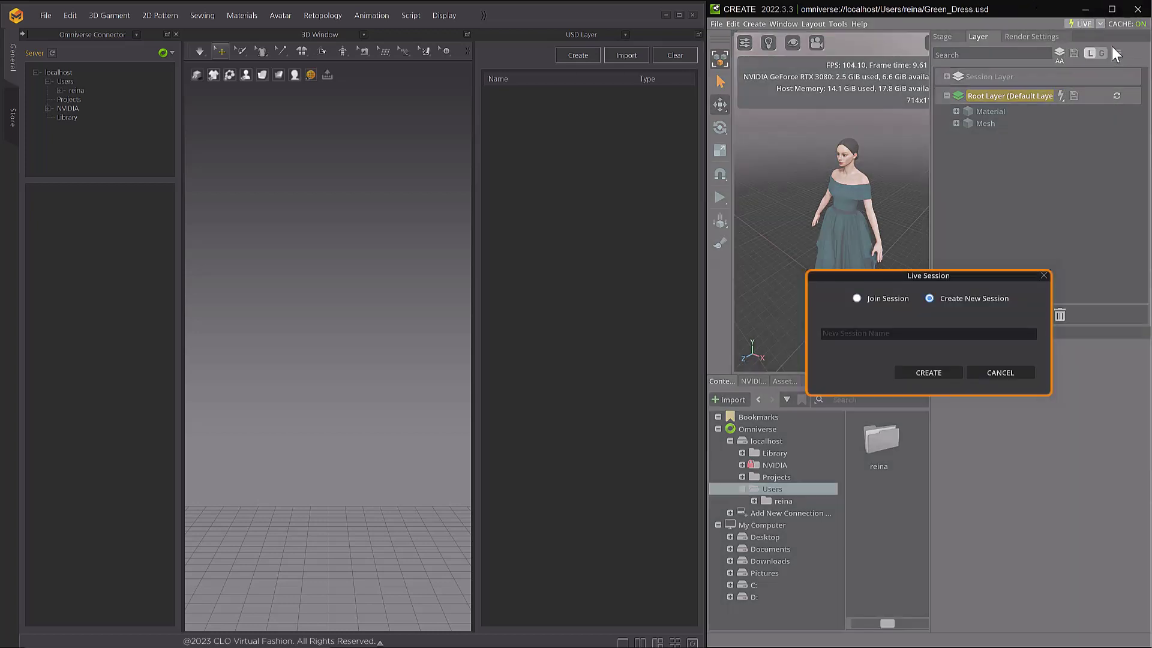
left_click(975, 337)
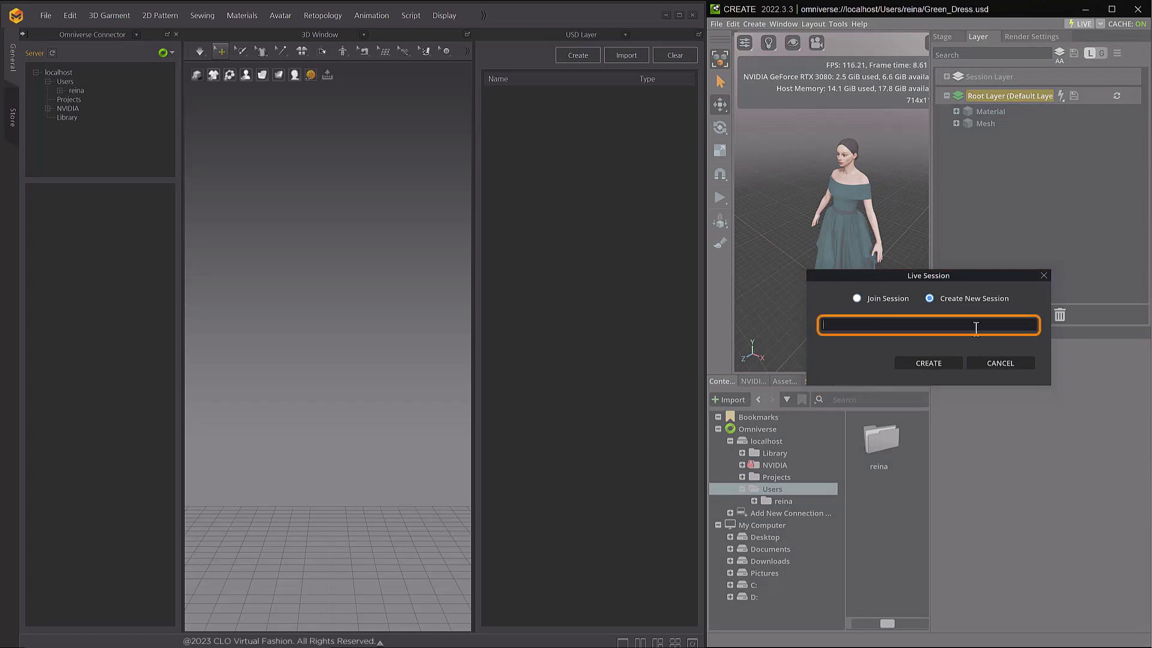
type("Reina_Session")
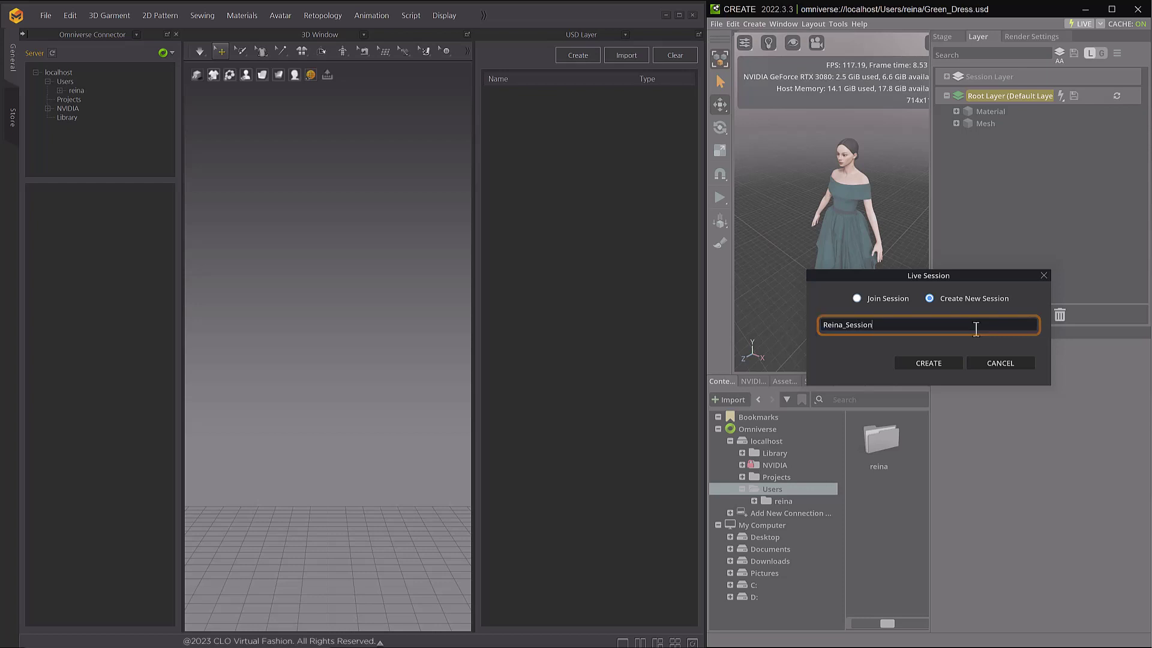
left_click(956, 367)
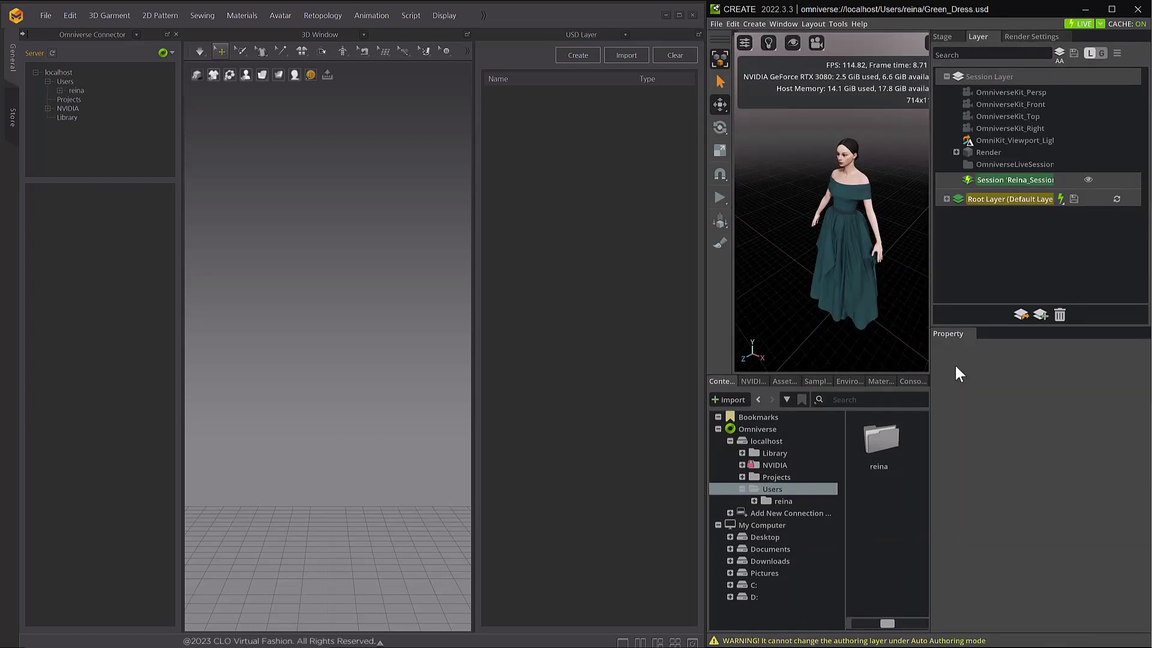
Open Green_Dress.usd from the user's server folder and orbit to a three-quarter view of the avatar
left_click(60, 90)
left_click(70, 92)
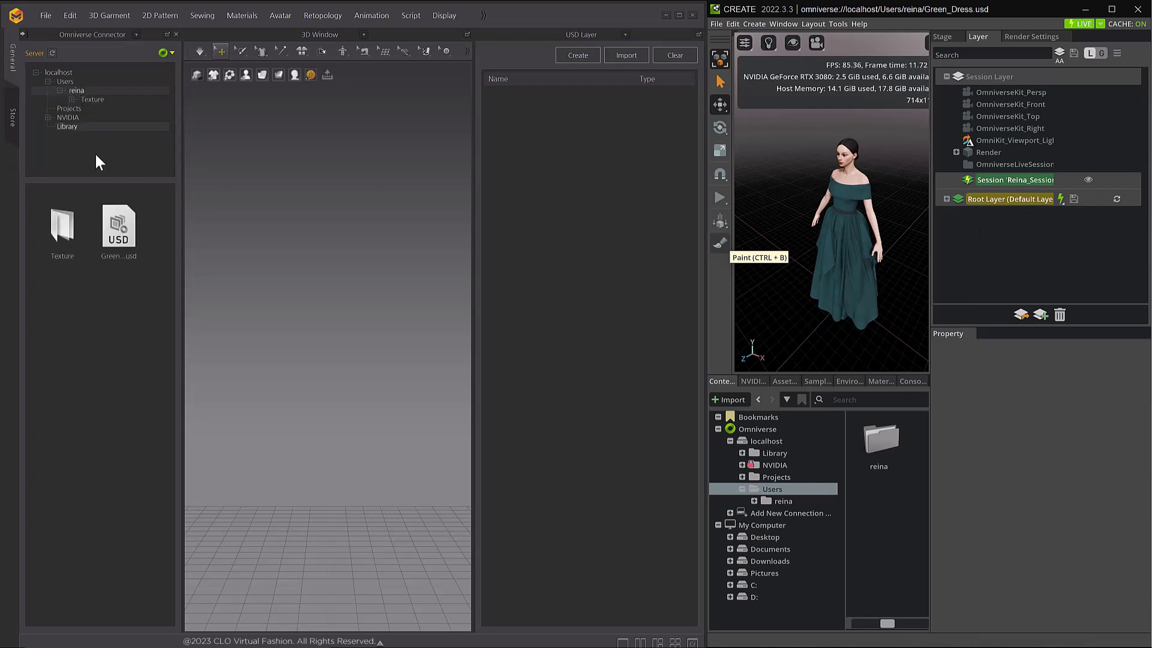
left_click(304, 319)
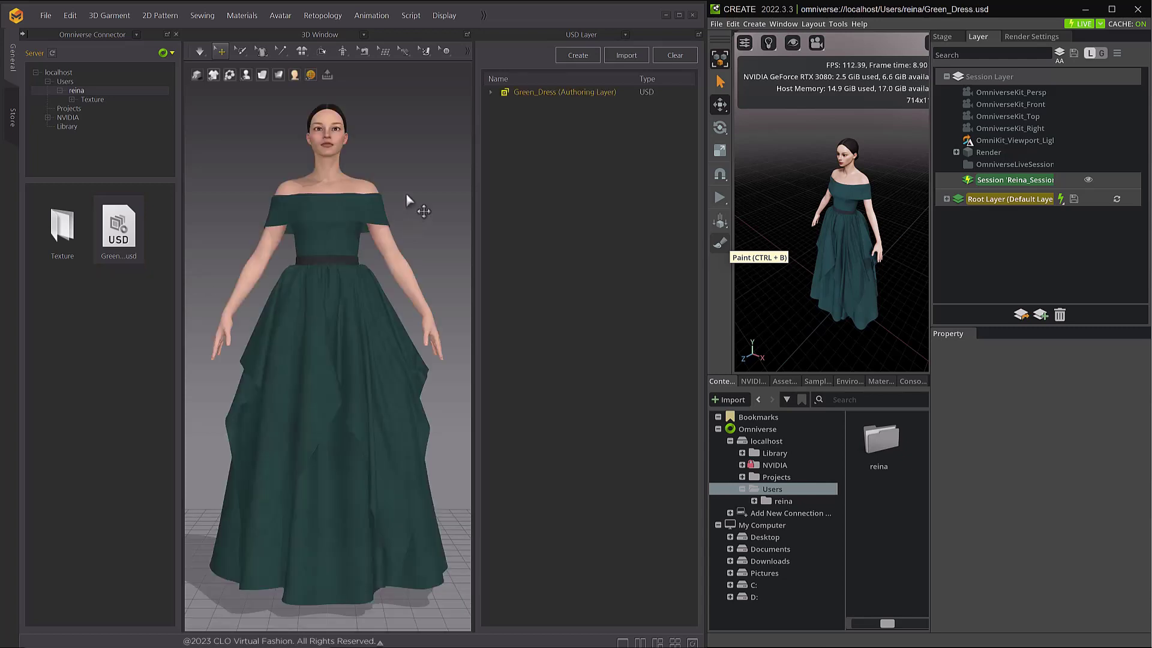
scroll(391, 199, "up", 3)
right_click_drag(404, 180, 425, 167)
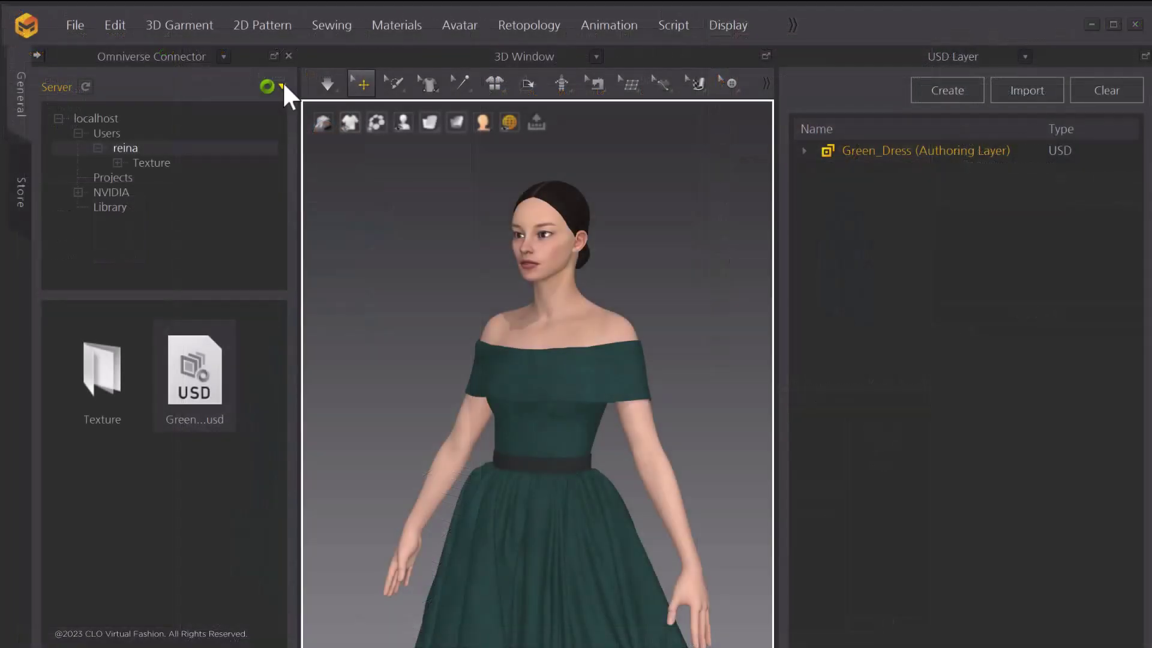
Join the user's live session from the Server dropdown's Join Session dialog
left_click(172, 53)
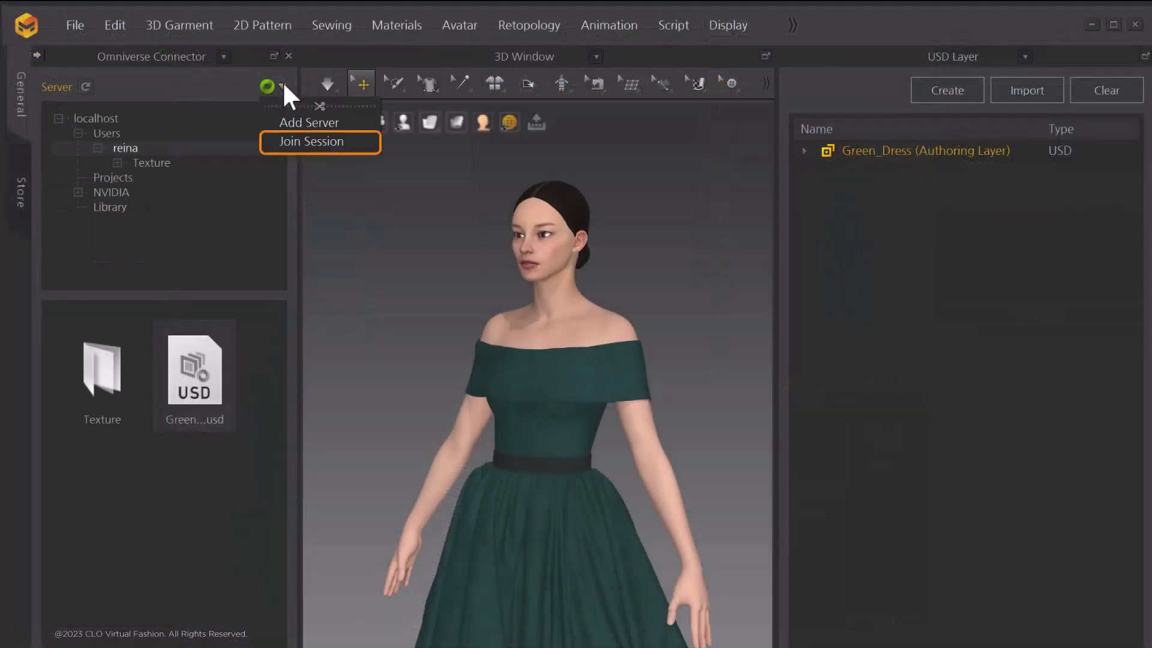
left_click(357, 143)
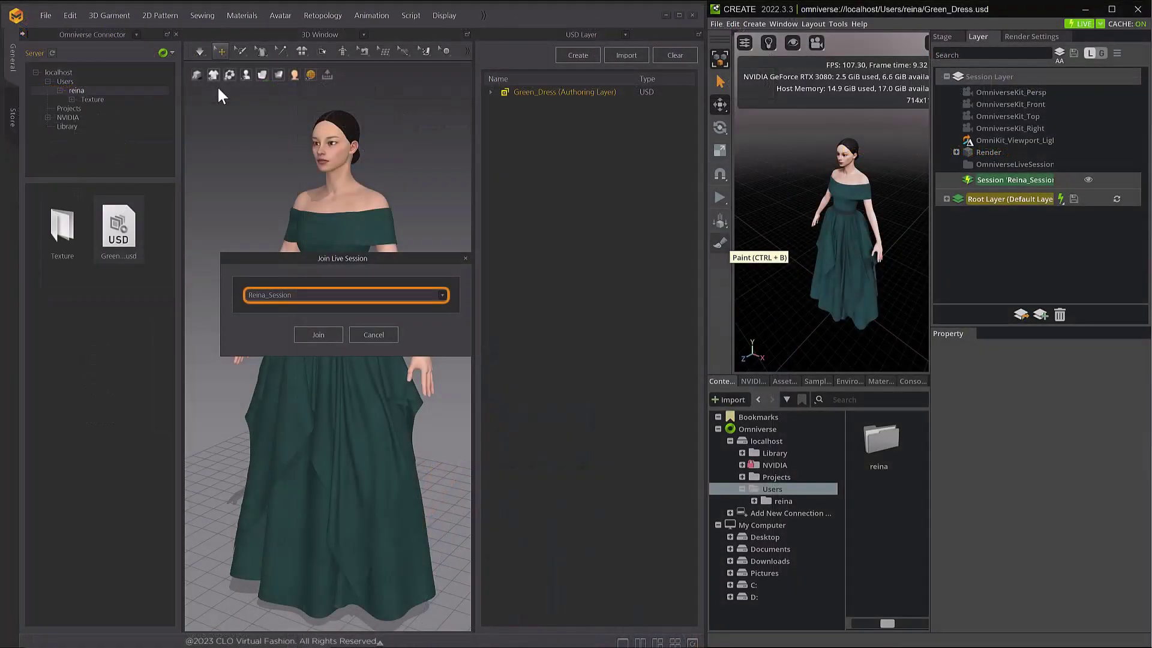
left_click(319, 335)
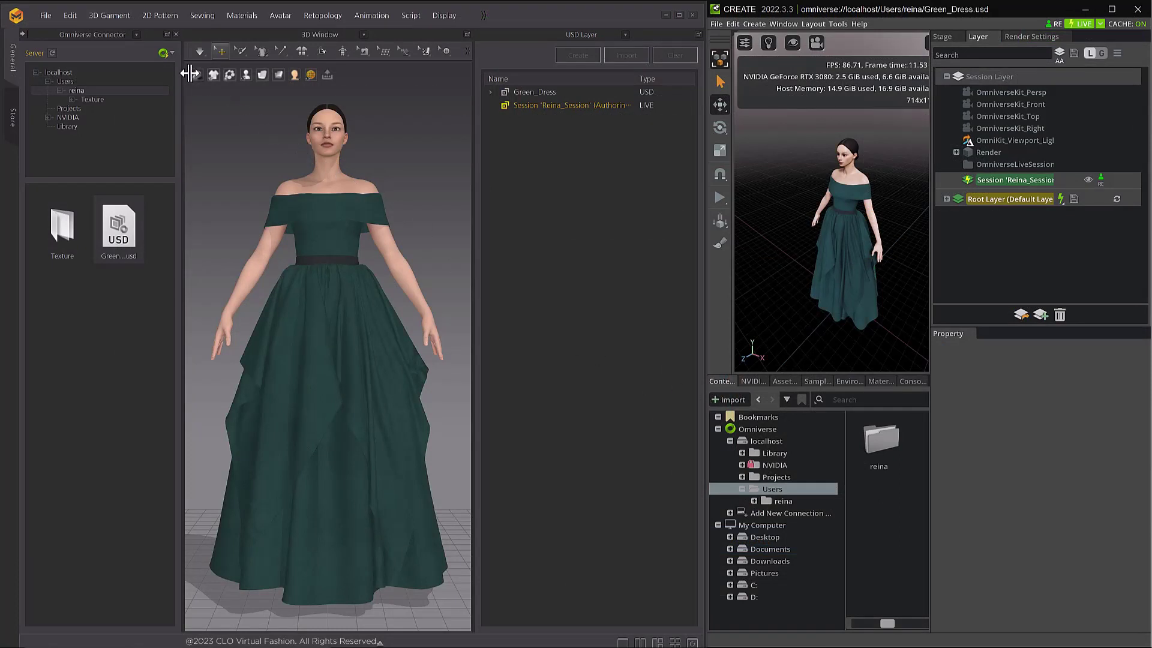
left_click(53, 52)
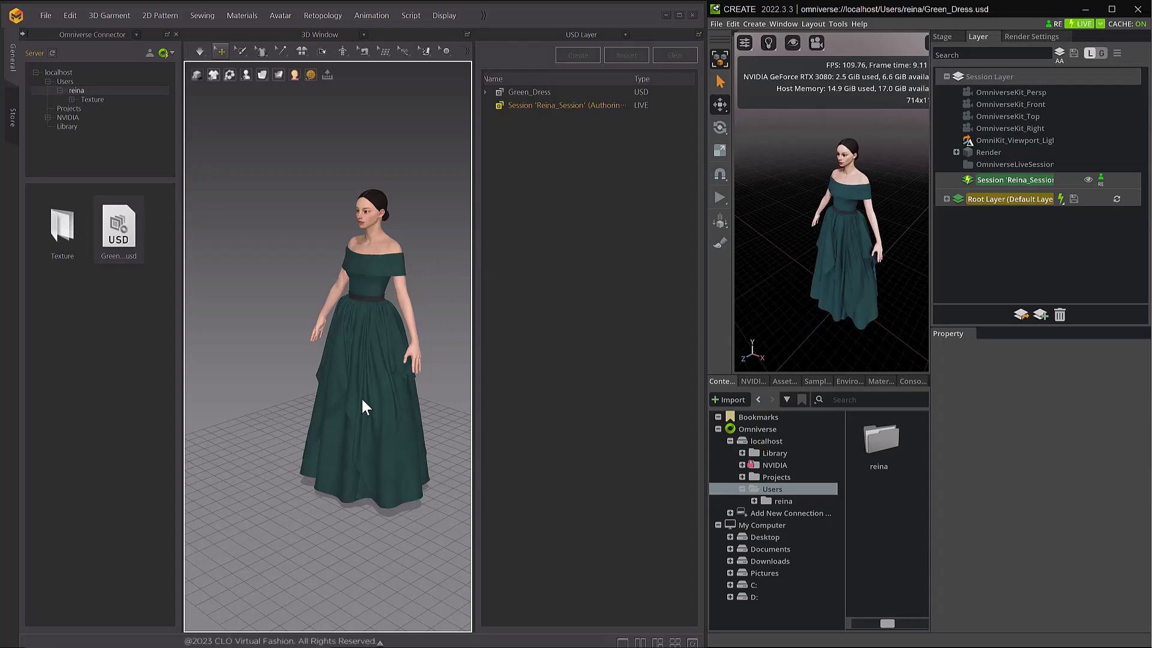
Move a skirt pattern piece out to the left and export it to the USD layer with default prim paths
left_click(362, 406)
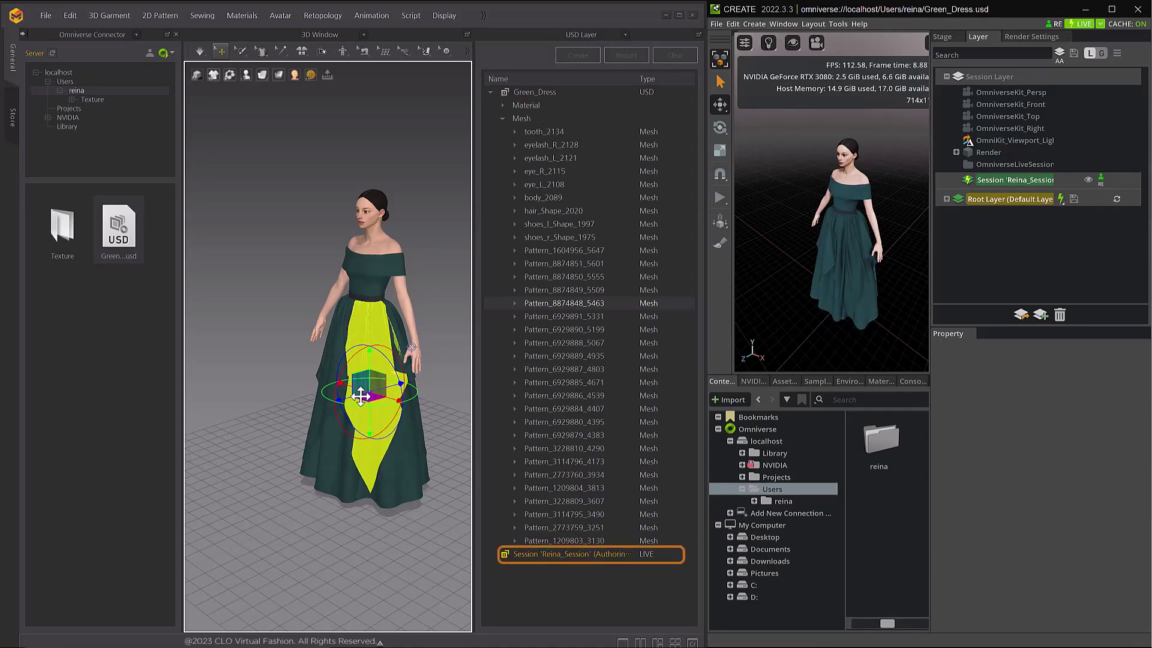
left_click_drag(322, 387, 291, 360)
right_click(292, 353)
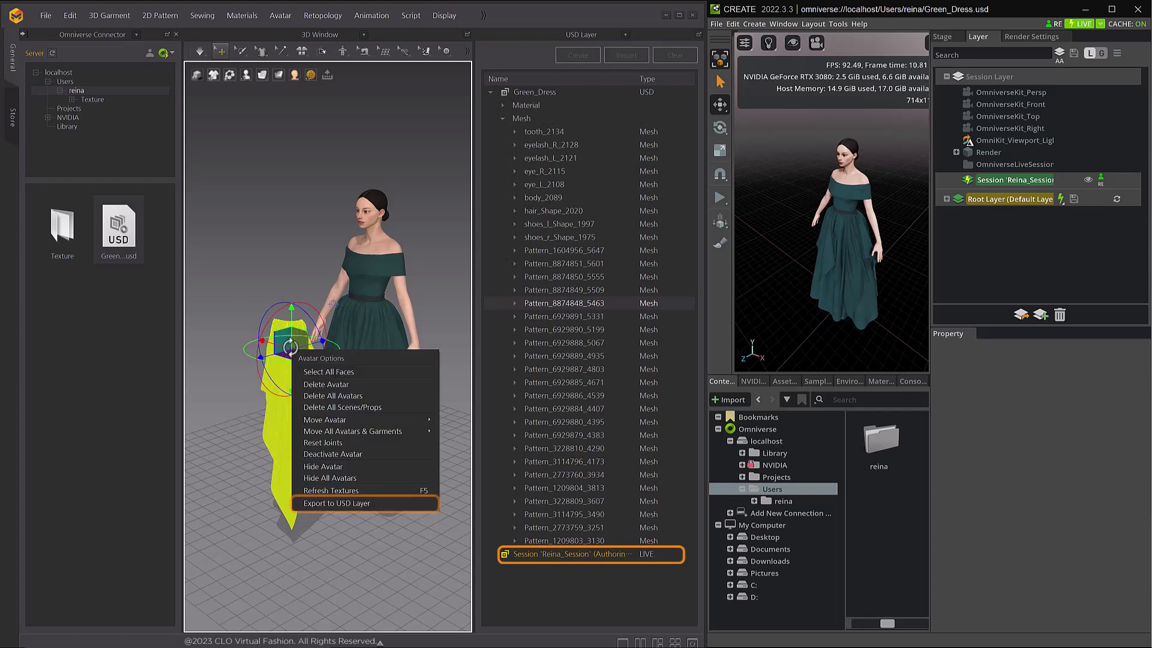
left_click(390, 504)
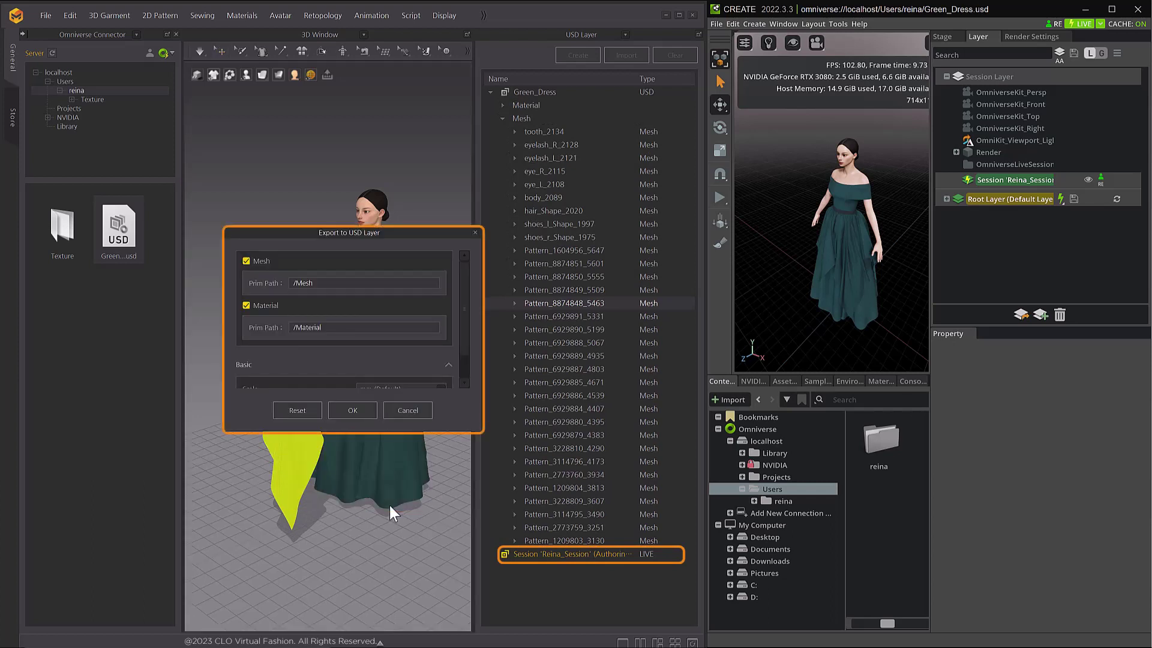
left_click(371, 416)
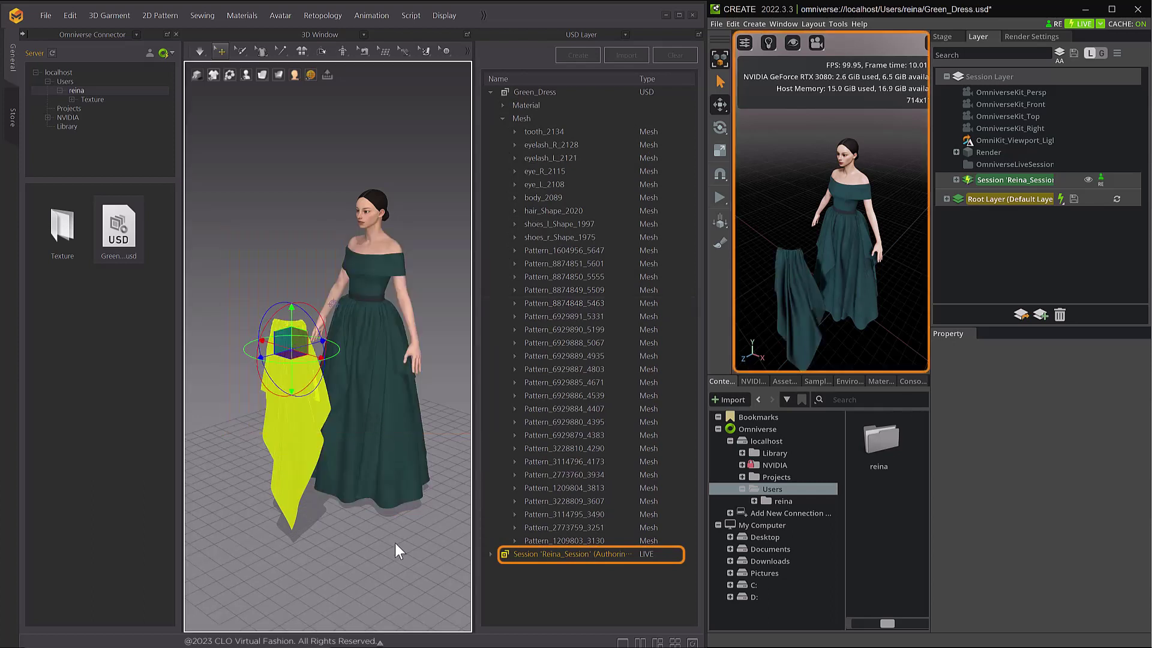
Check the exported piece in Omniverse, then make Green_Dress the authoring layer
left_click(815, 331)
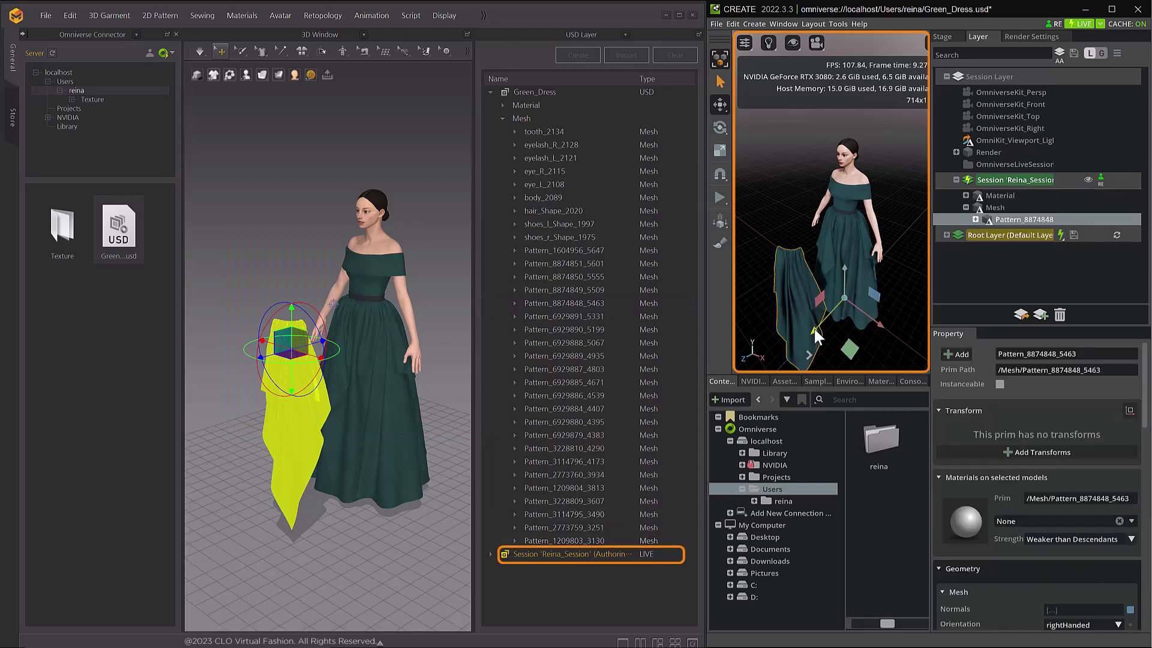
left_click(837, 366)
right_click_drag(258, 282, 336, 284)
left_click(491, 92)
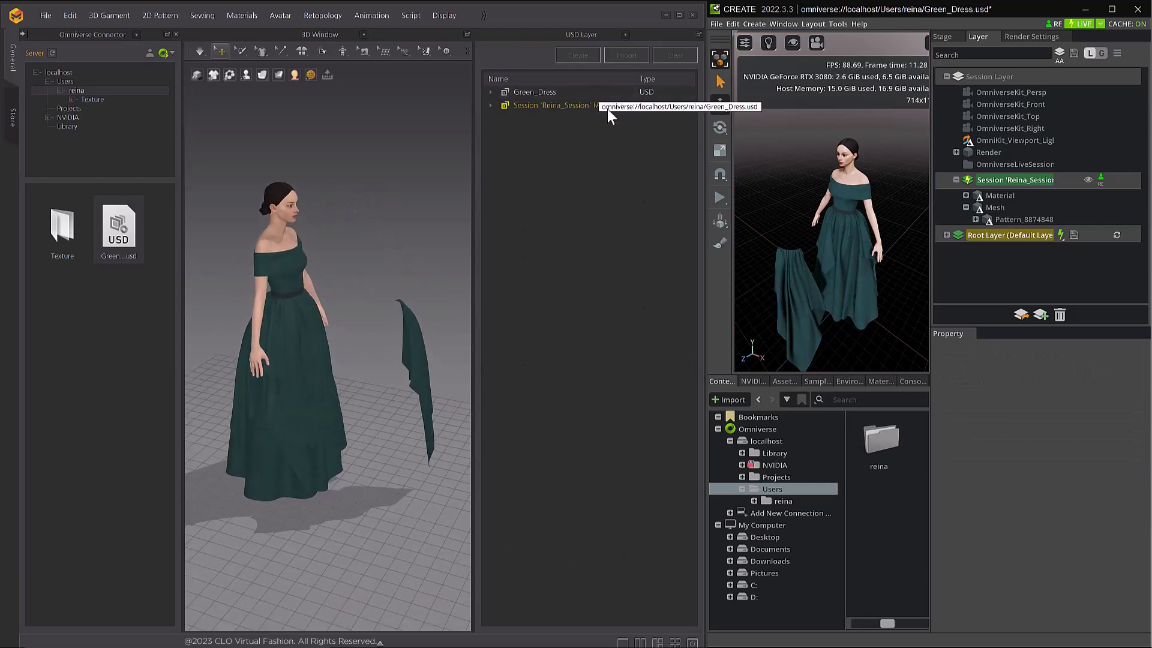
double_click(597, 95)
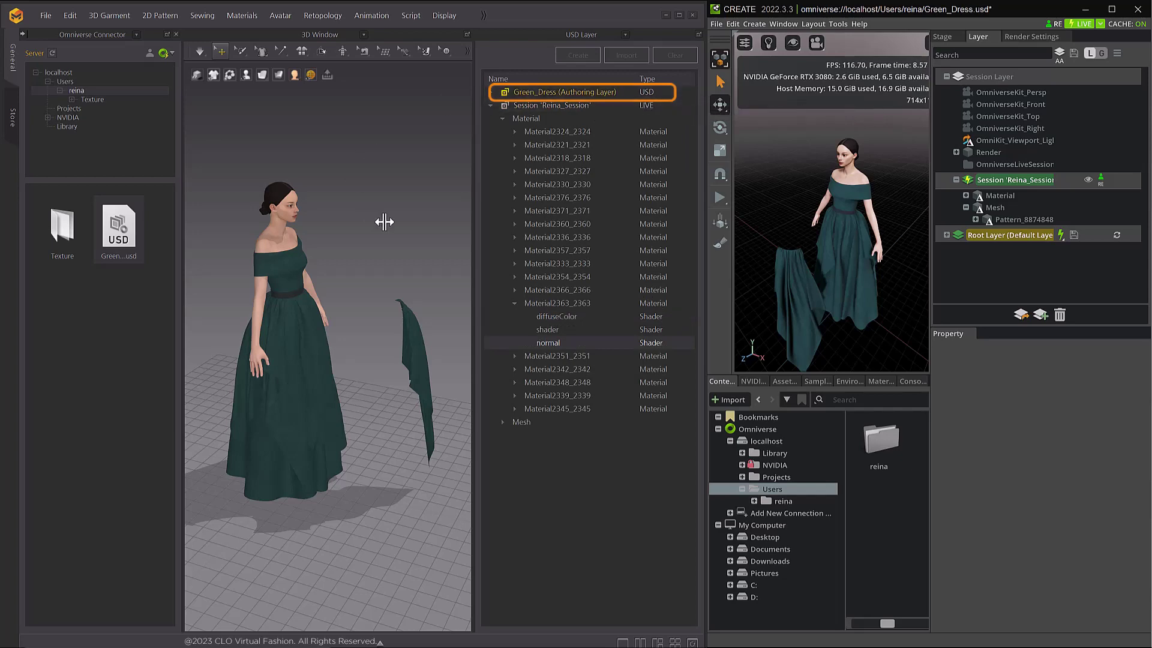
Move the front skirt panel aside and export it with '_G_DRESS' appended to the mesh and material prim paths
left_click(301, 378)
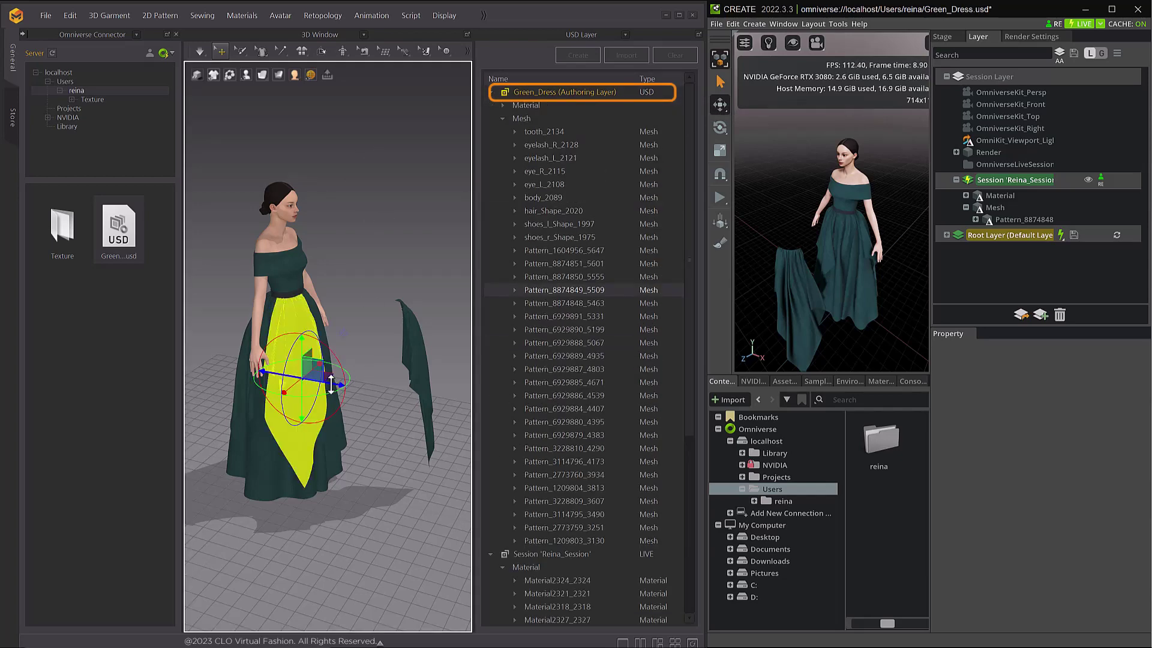
left_click_drag(301, 379, 356, 369)
right_click(367, 341)
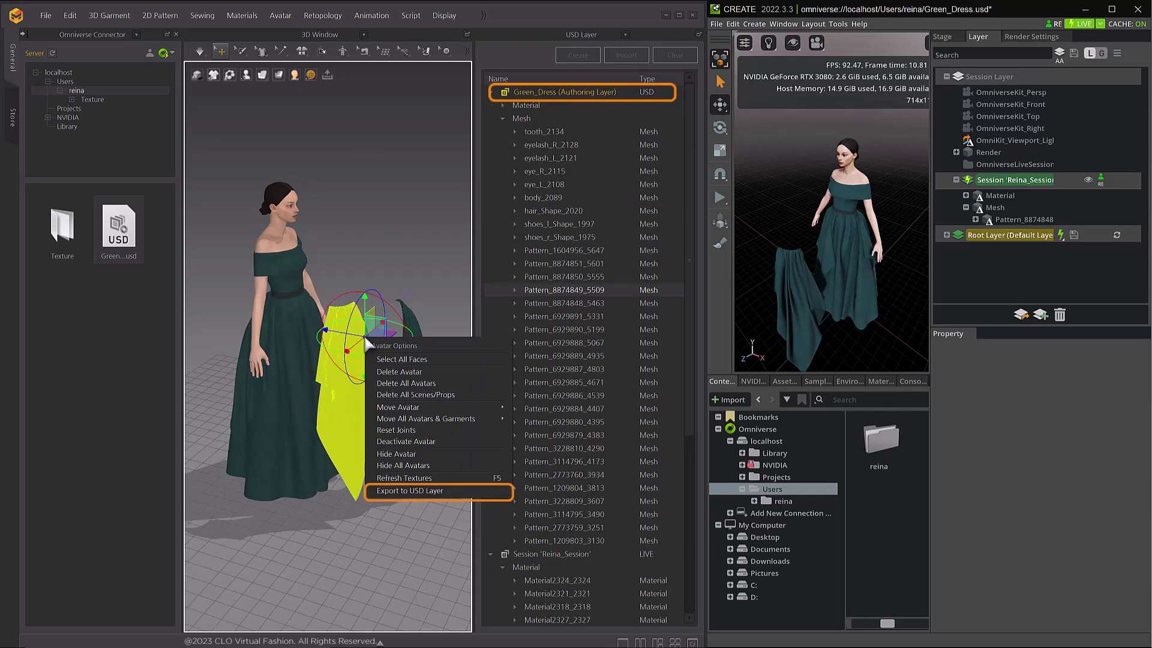
left_click(460, 490)
type("_G_DRESS")
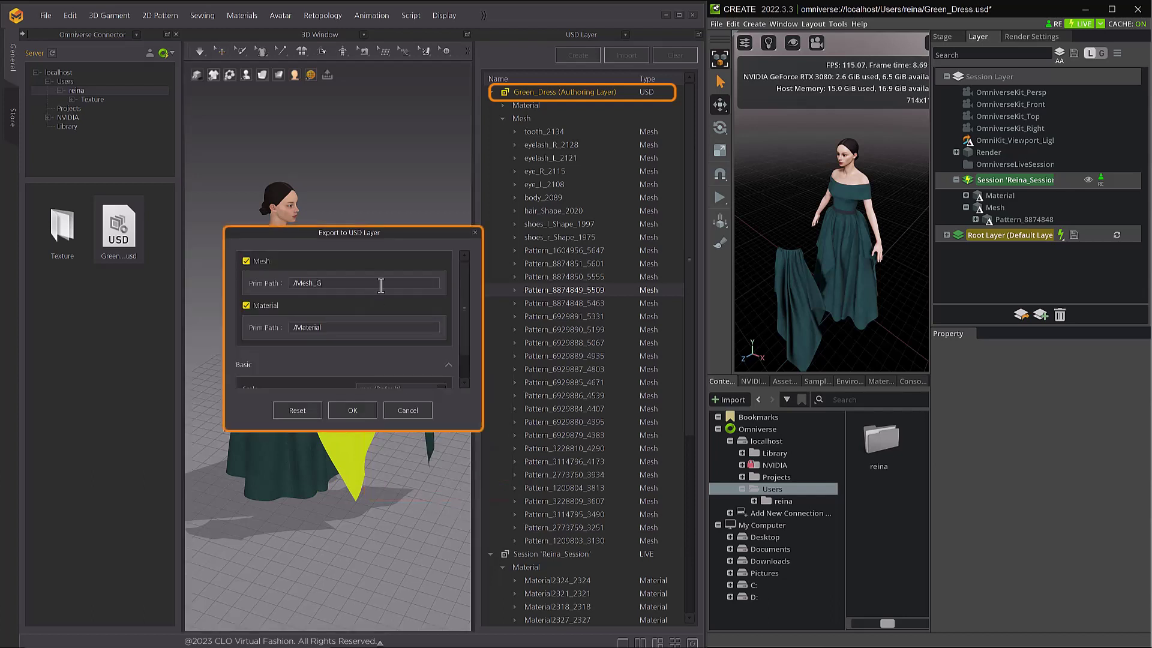
left_click_drag(346, 283, 311, 283)
key("ctrl+c")
left_click(354, 328)
key("ctrl+v")
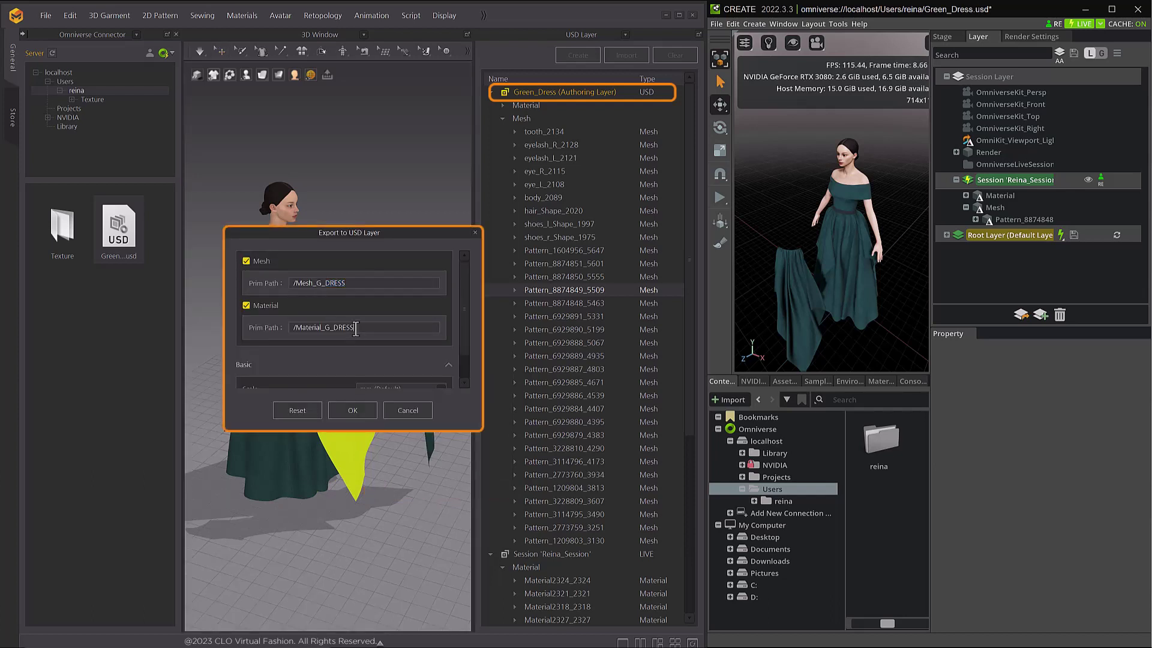
left_click(369, 414)
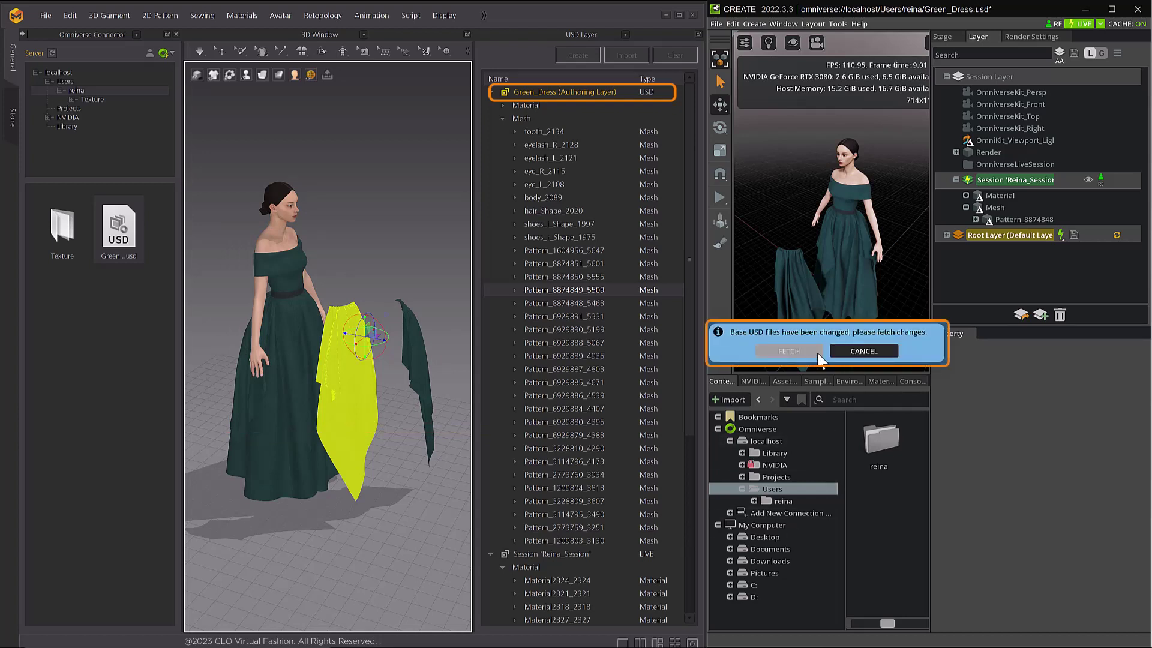
Fetch the updated Green_Dress USD in Omniverse and select the new hanging panel
left_click(818, 353)
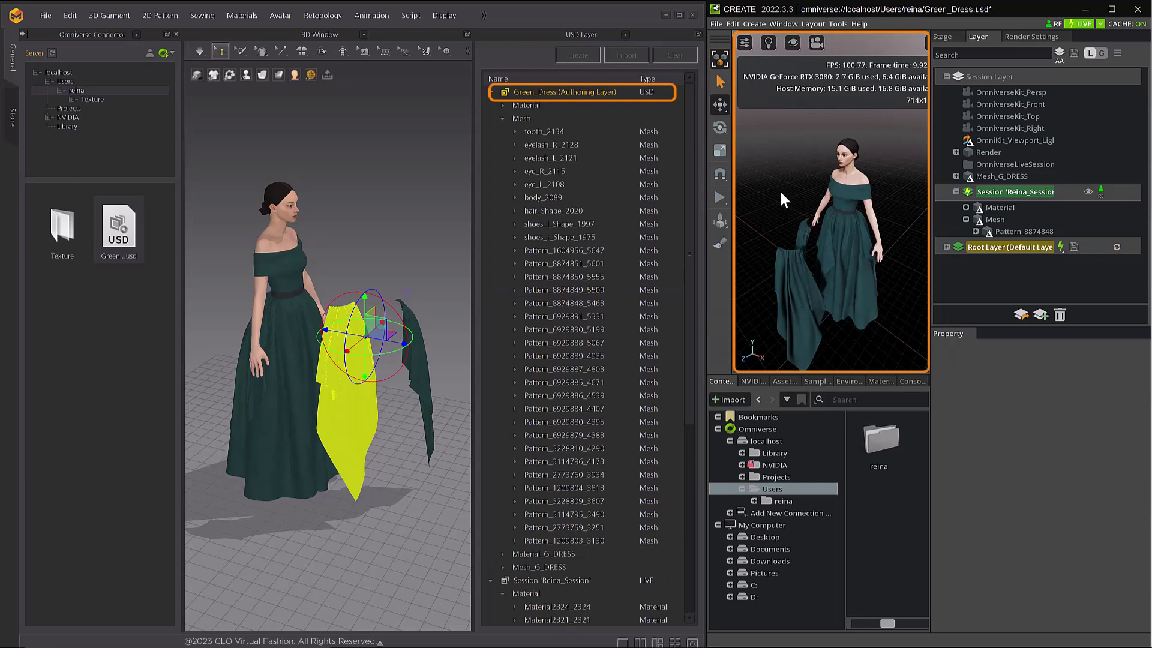
left_click(803, 233)
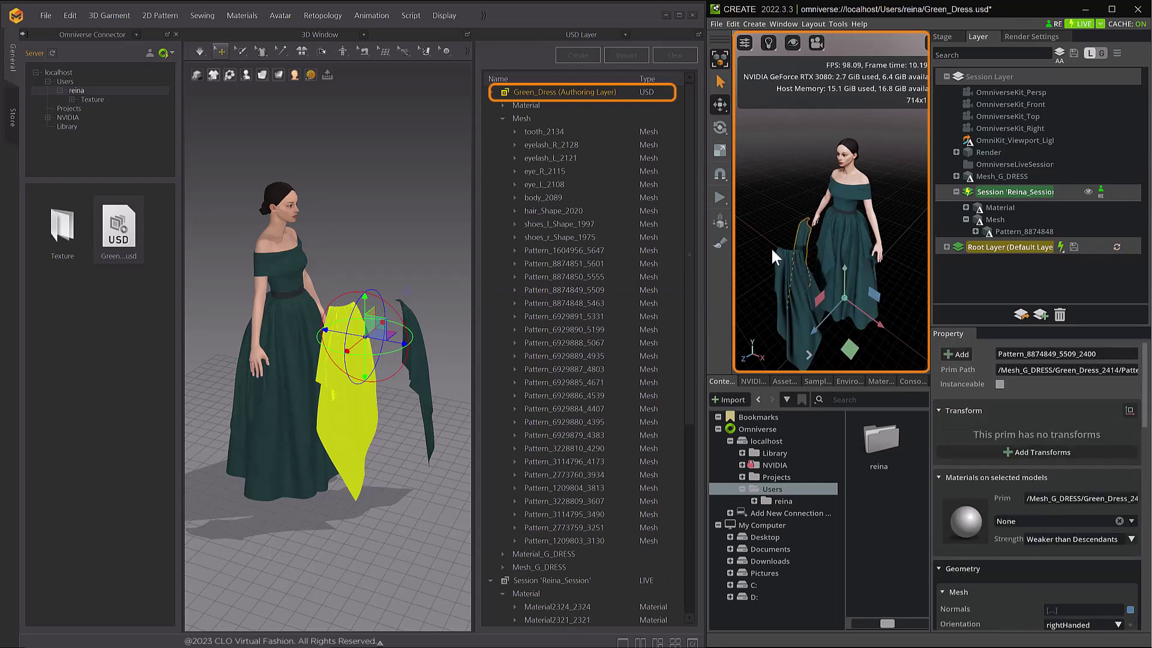
scroll(779, 254, "up", 3)
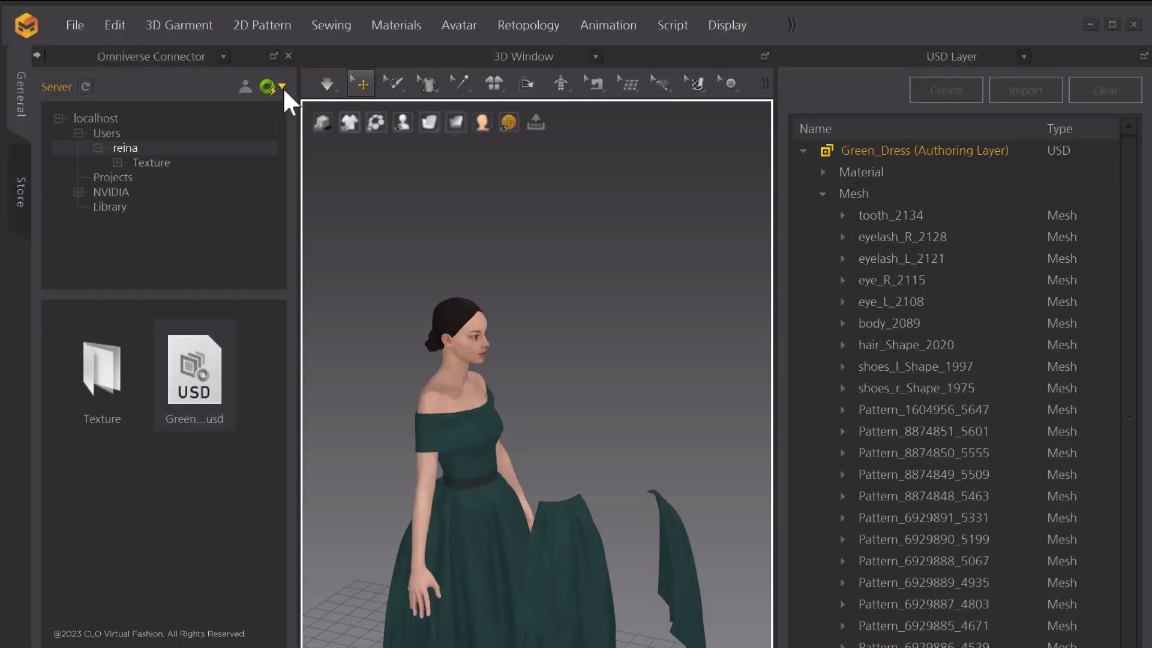
Choose Leave Session from the Server dropdown to bring up its confirmation
left_click(173, 53)
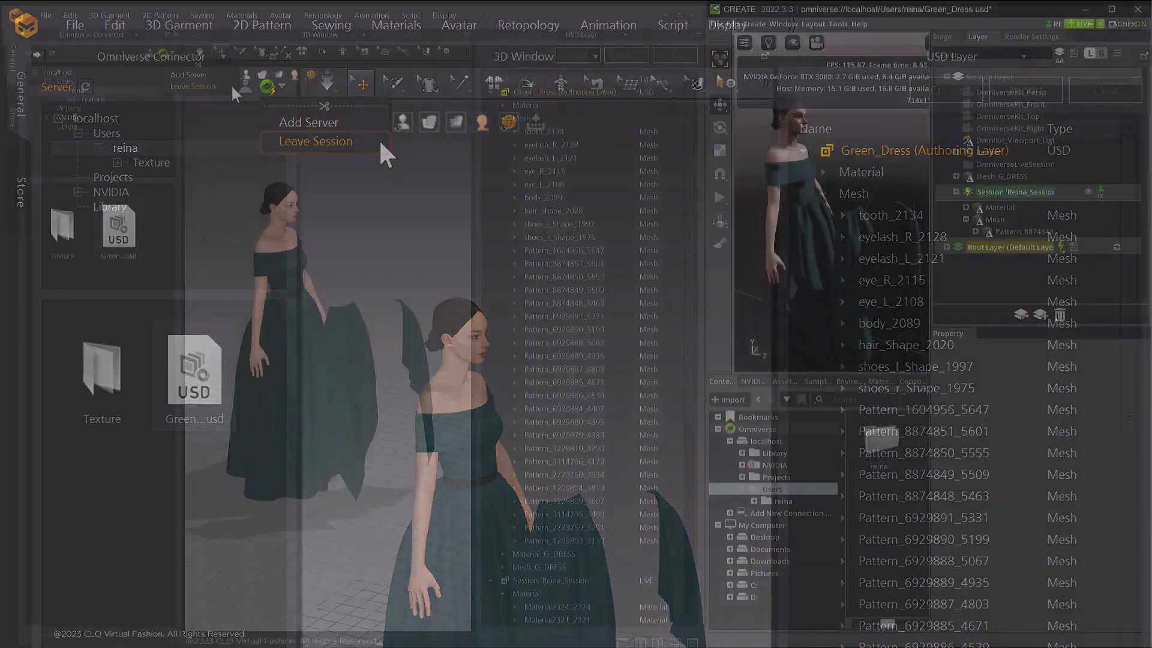
left_click(379, 142)
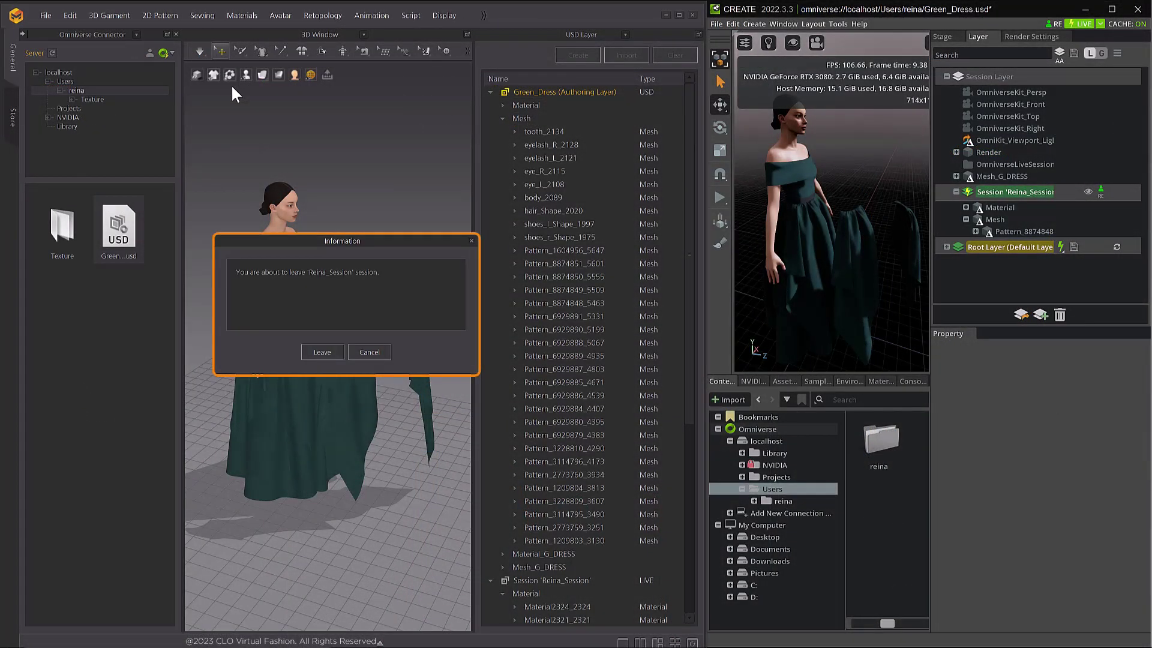